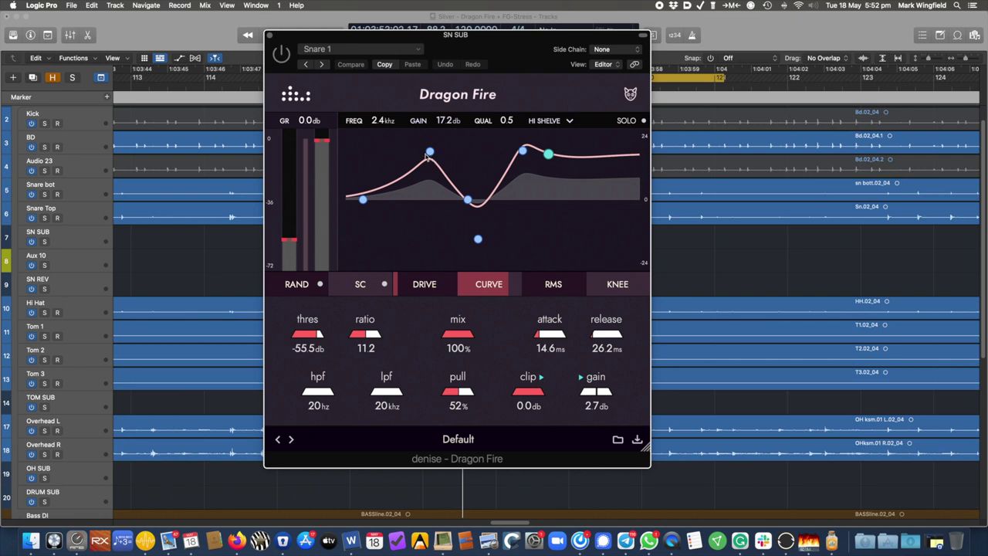
Move the EQ curve's low peak to about 77 Hz and 15.6 dB, and its upper peak to about 1.8 kHz and 13.3 dB.
mouse_move(429, 162)
mouse_down()
mouse_move(423, 155)
mouse_move(413, 165)
mouse_move(416, 152)
mouse_up()
drag(522, 151, 530, 162)
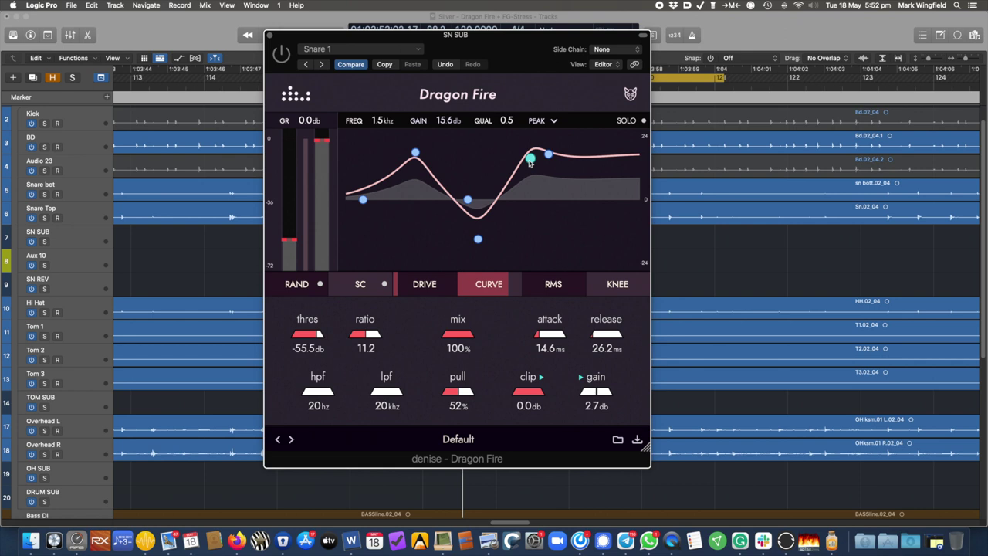
drag(530, 160, 531, 162)
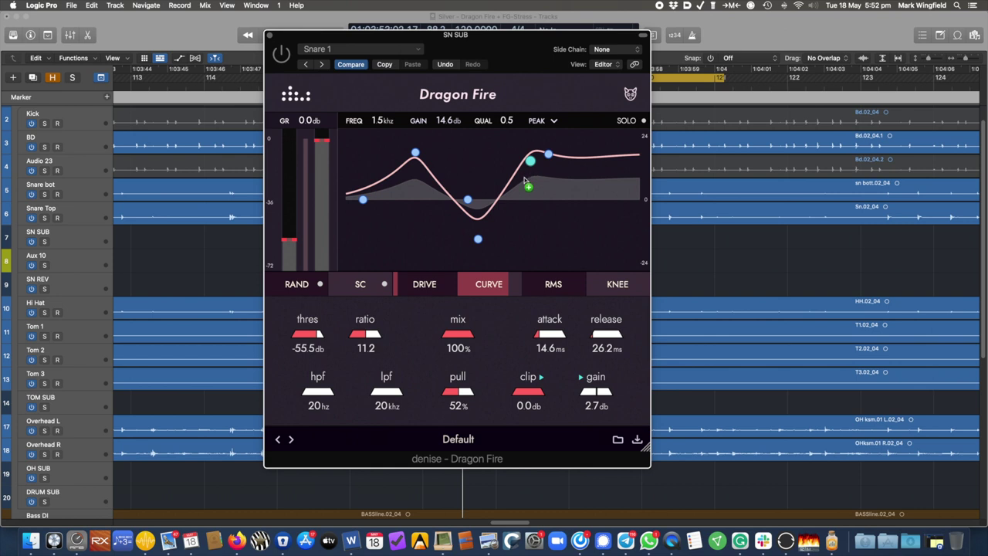
mouse_move(532, 161)
mouse_down()
mouse_move(532, 149)
mouse_move(541, 174)
mouse_up()
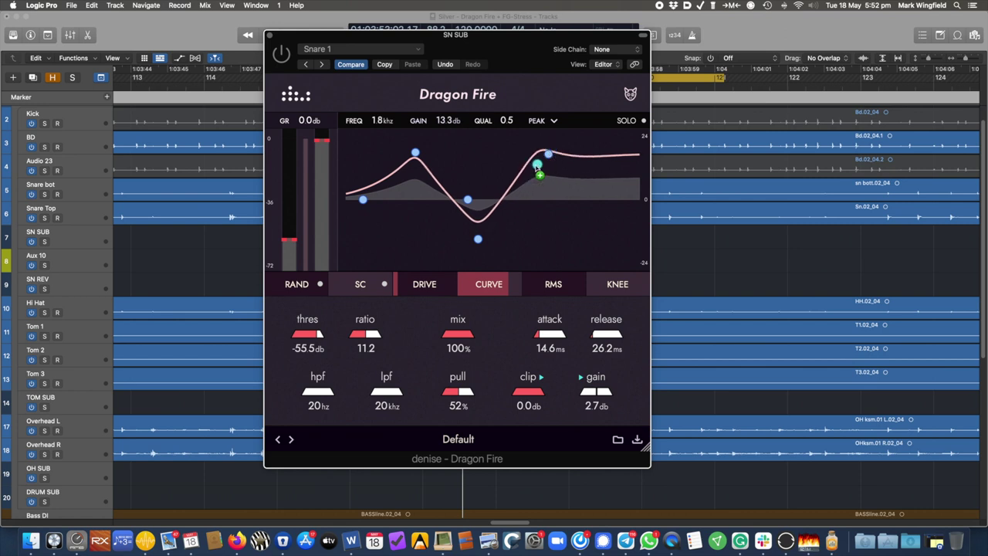
drag(417, 159, 403, 158)
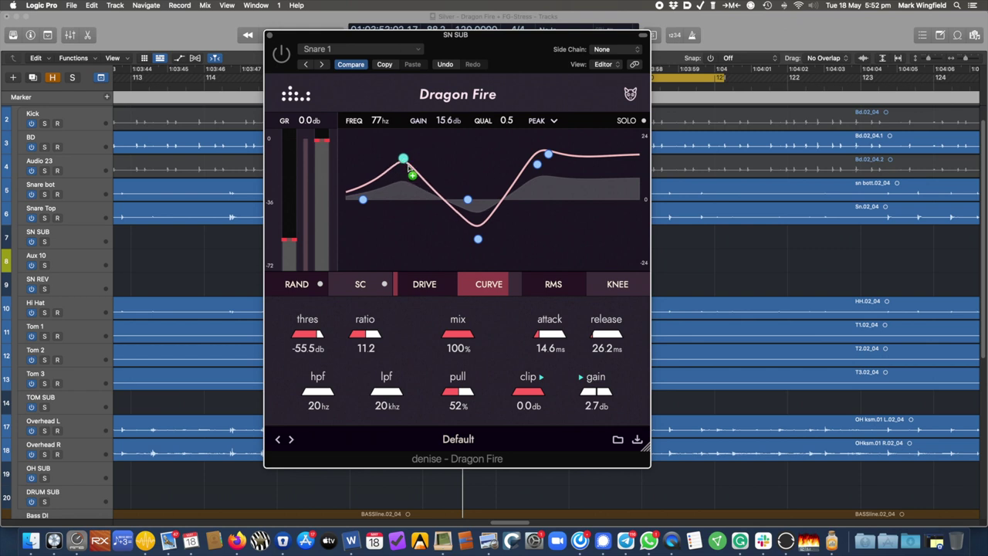
Soften the mid dip and the high shelf, and move the upper peak to about 1.5 kHz with 13.0 dB gain.
drag(478, 242, 471, 234)
mouse_move(547, 163)
mouse_down()
mouse_move(556, 178)
mouse_move(563, 145)
mouse_move(558, 170)
mouse_move(542, 171)
mouse_up()
click(537, 167)
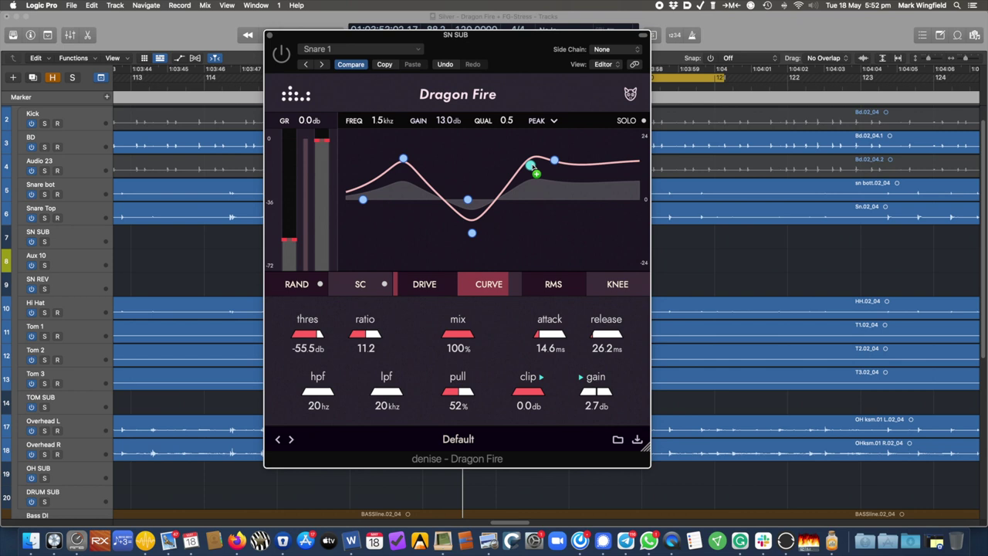
Broaden the low peak to a quality of 0.3 and place it at about 65 Hz with 16.5 dB gain.
click(399, 161)
drag(399, 161, 405, 163)
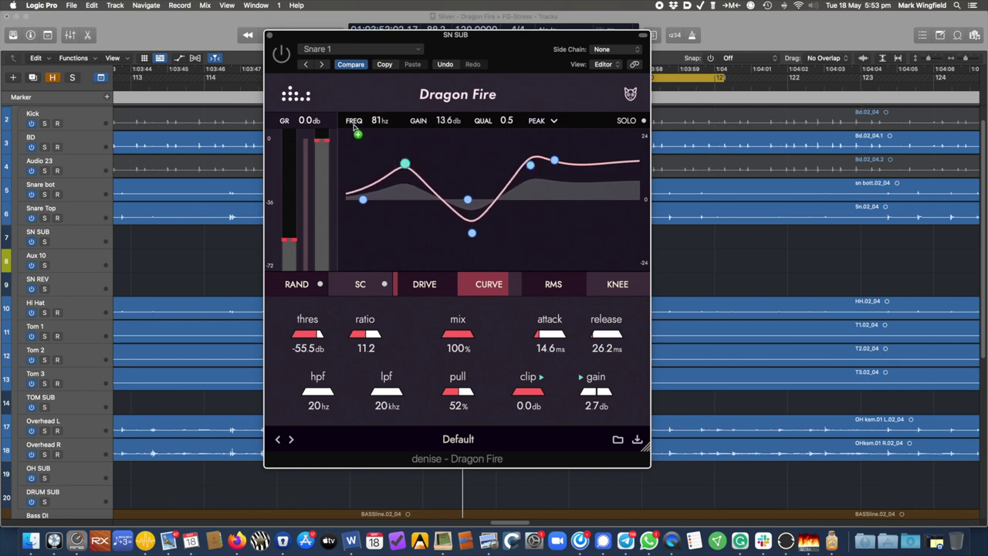
drag(503, 120, 505, 120)
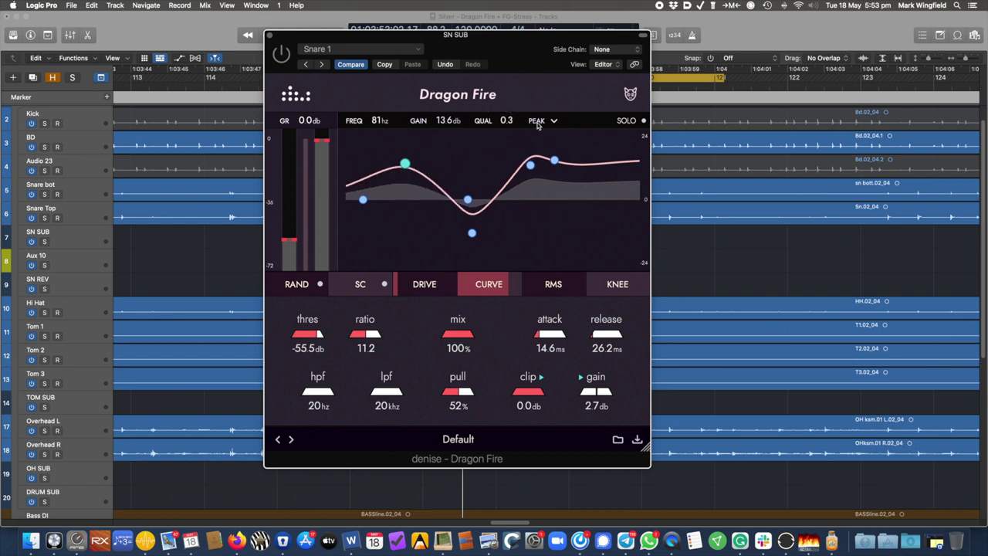
click(554, 122)
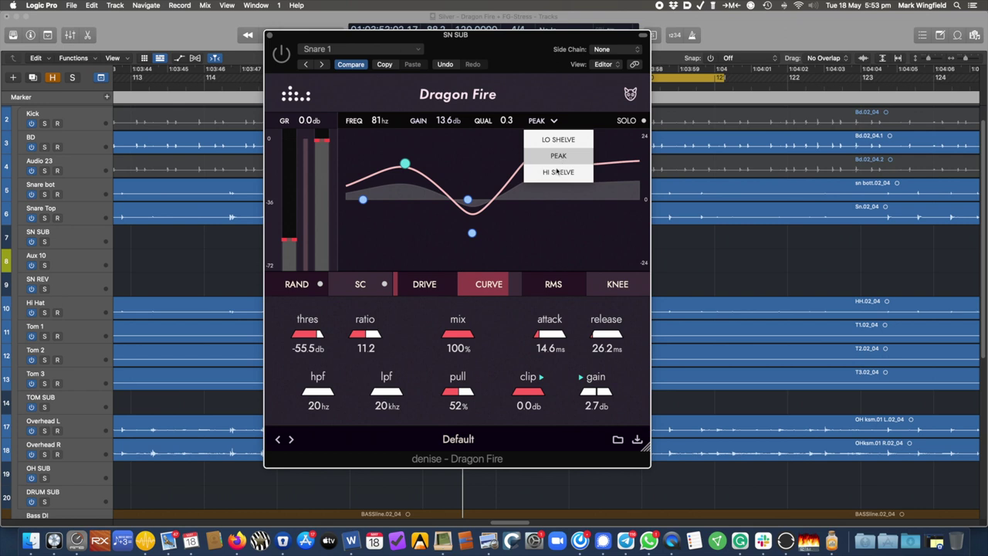
click(424, 163)
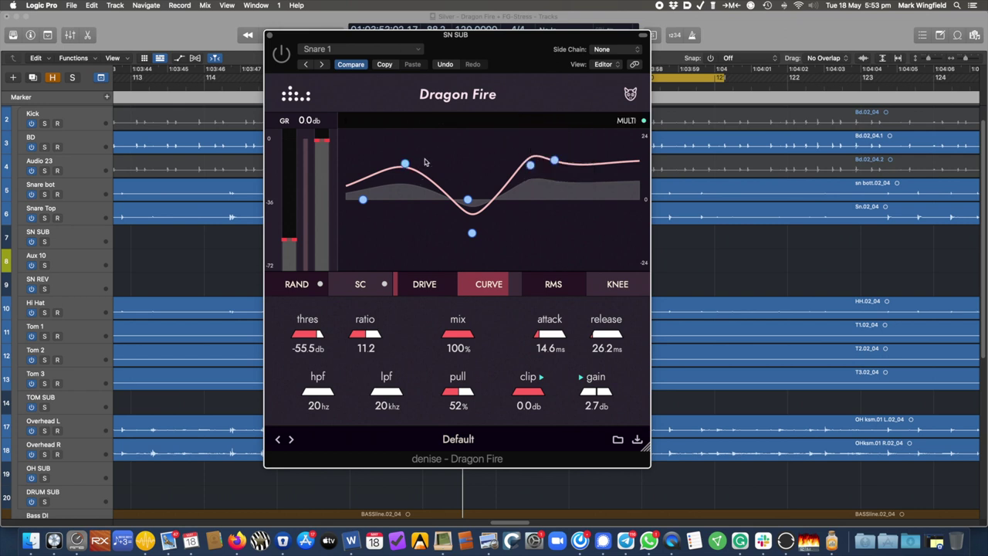
mouse_move(405, 163)
mouse_down()
mouse_move(404, 144)
mouse_move(399, 166)
mouse_move(395, 156)
mouse_up()
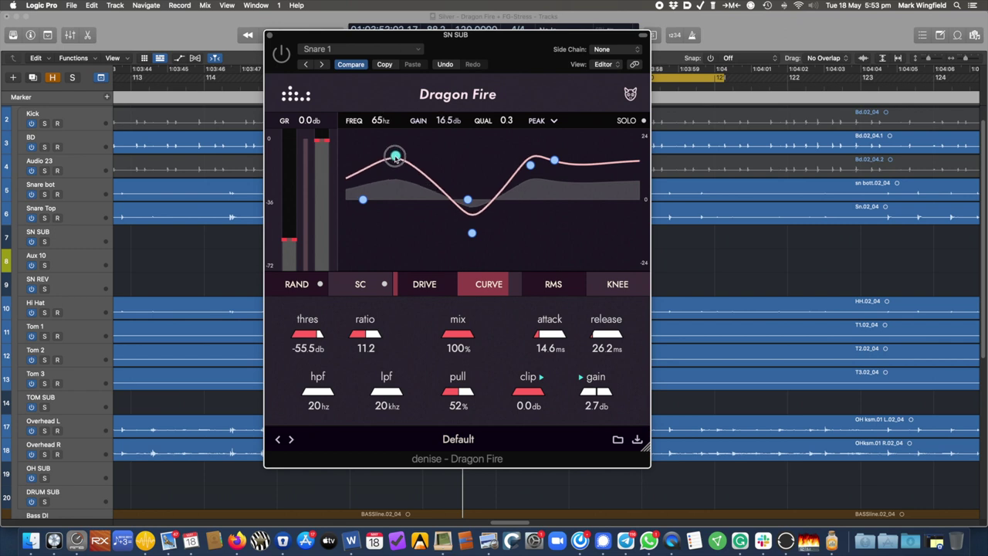
Raise the pull to 100% and bring it down to 0% to compare both extremes on the curve.
double_click(461, 394)
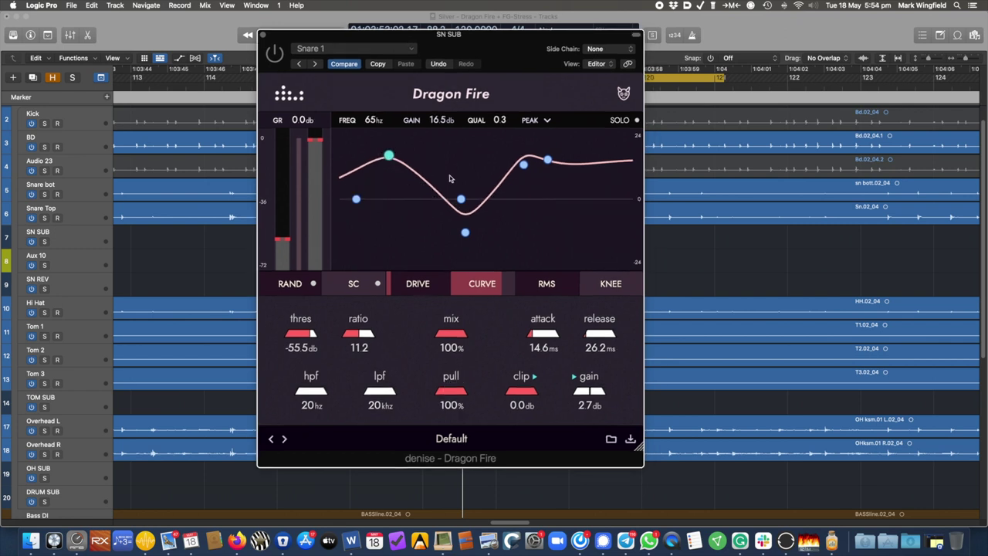
drag(462, 395, 485, 397)
drag(458, 391, 379, 404)
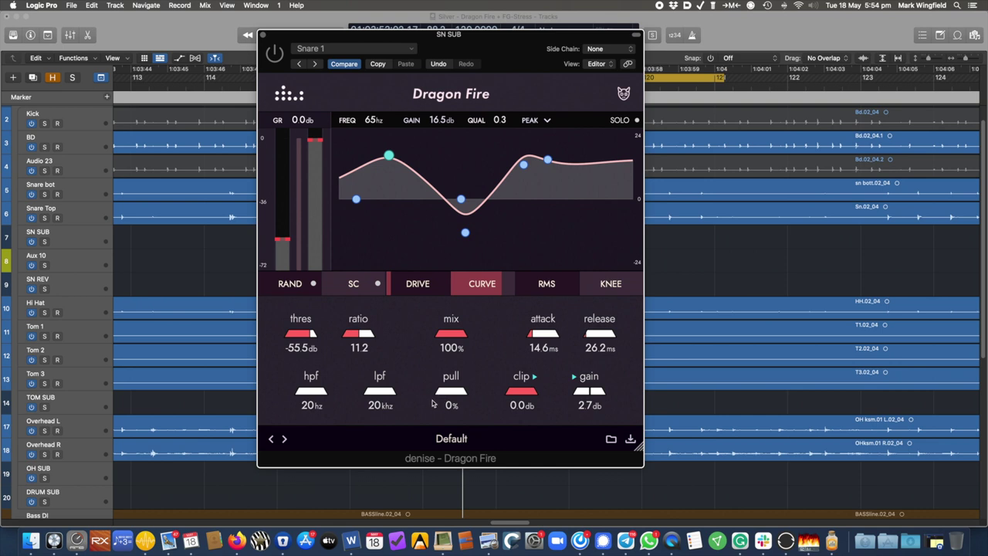
Raise the low peak to about 60 Hz and 18.5 dB while switching the pull to 100% and back to 0%.
mouse_move(389, 160)
mouse_down()
mouse_move(386, 146)
mouse_move(387, 157)
mouse_up()
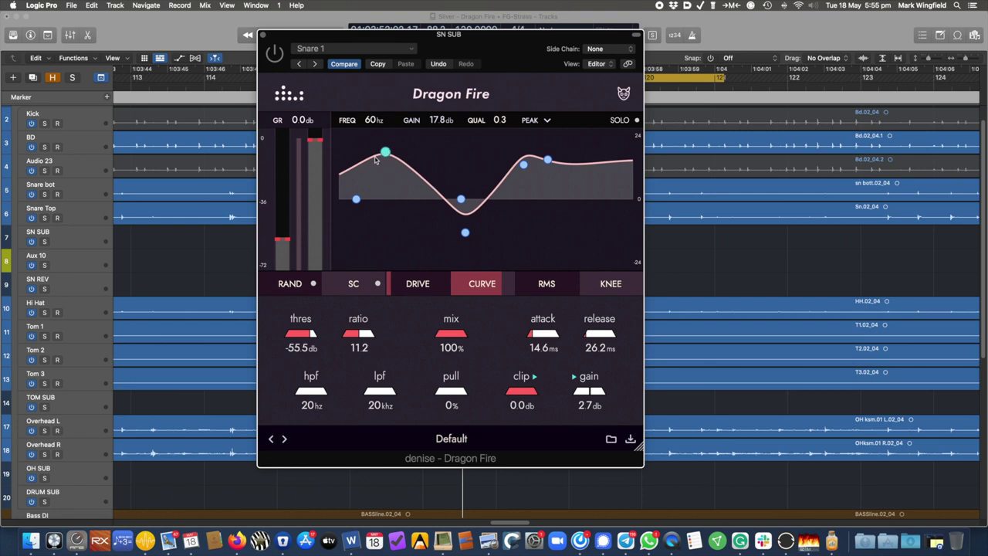
drag(451, 393, 551, 375)
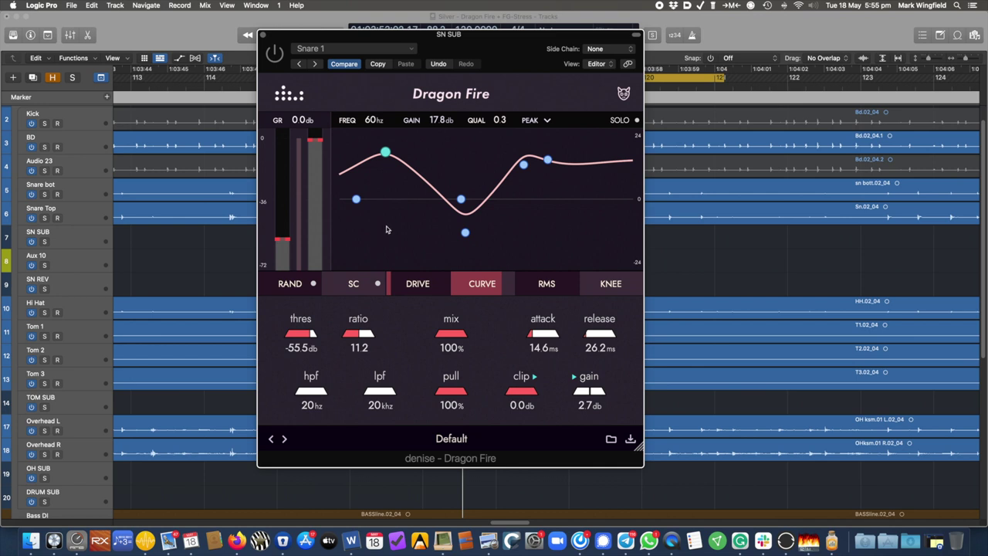
drag(385, 152, 386, 151)
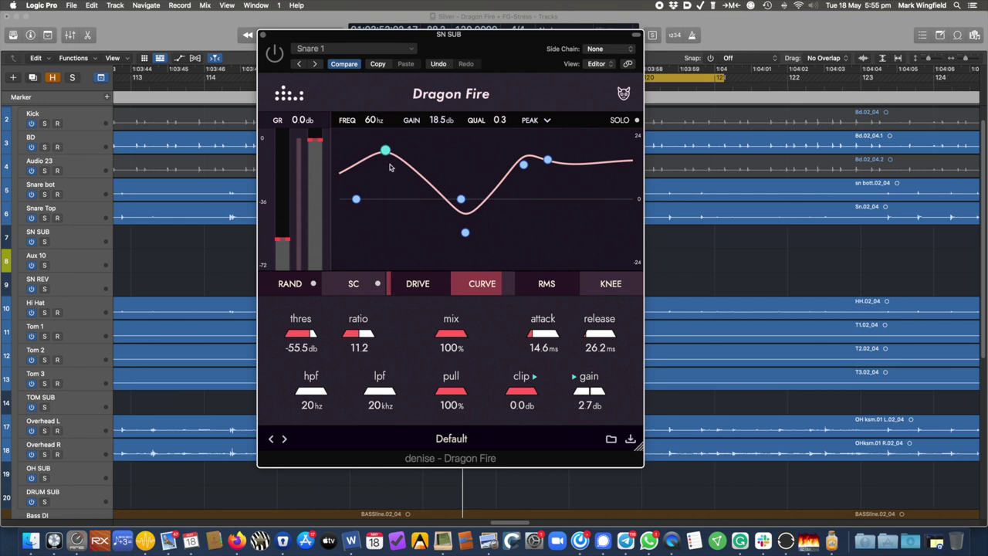
click(456, 392)
drag(456, 392, 397, 394)
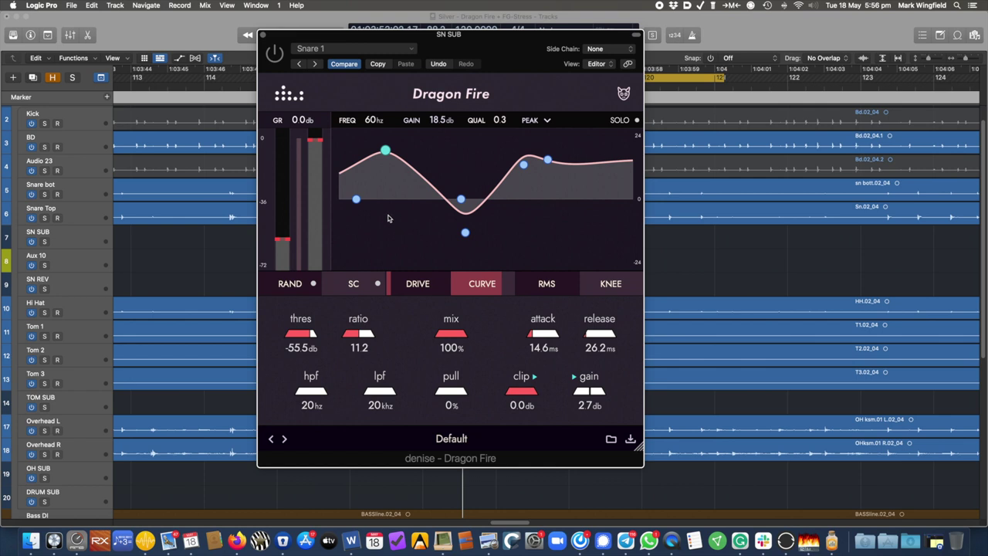
Lower the low peak to about 61 Hz and 14.9 dB, the high shelf to 13.0 dB and the mid dip to -16.5 dB at 374 Hz.
drag(381, 156, 379, 168)
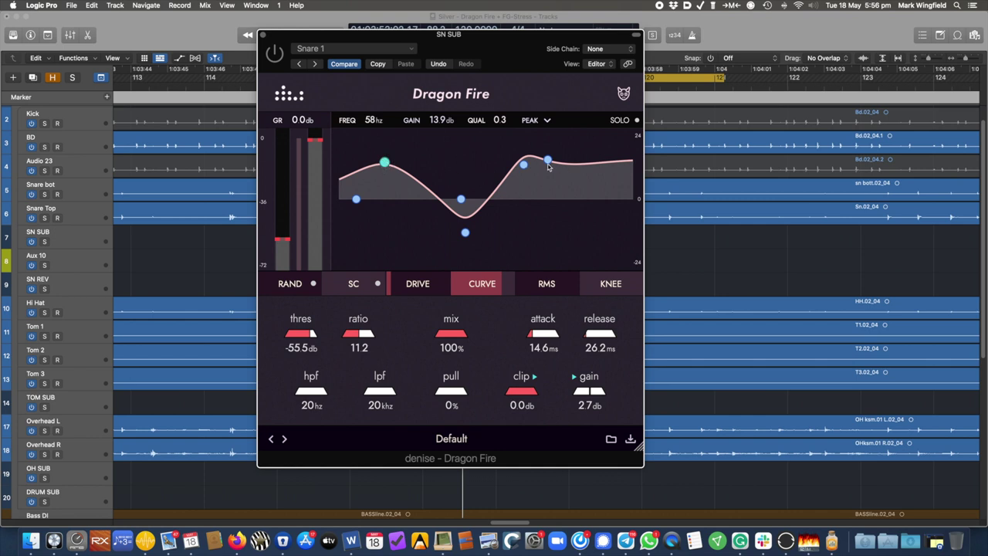
drag(549, 161, 547, 166)
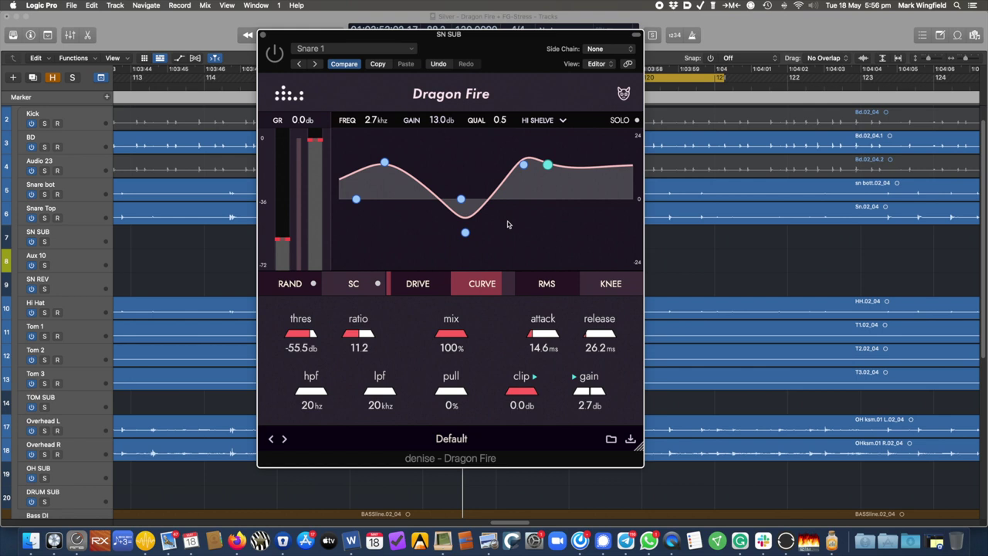
drag(465, 234, 464, 246)
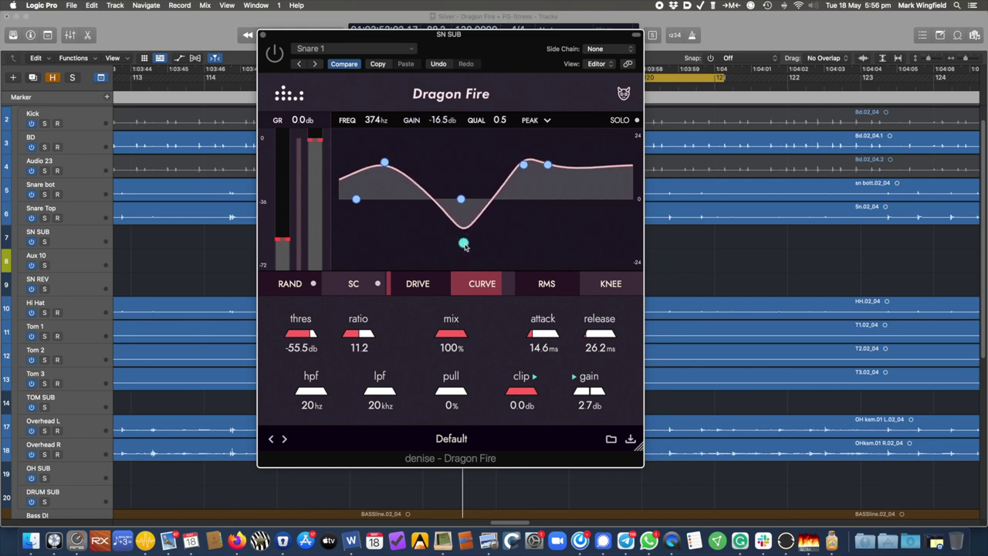
drag(386, 164, 387, 161)
Boost the low peak to about 18.8 dB, and bring it back down to about 14.3 dB at 57 Hz.
mouse_move(433, 294)
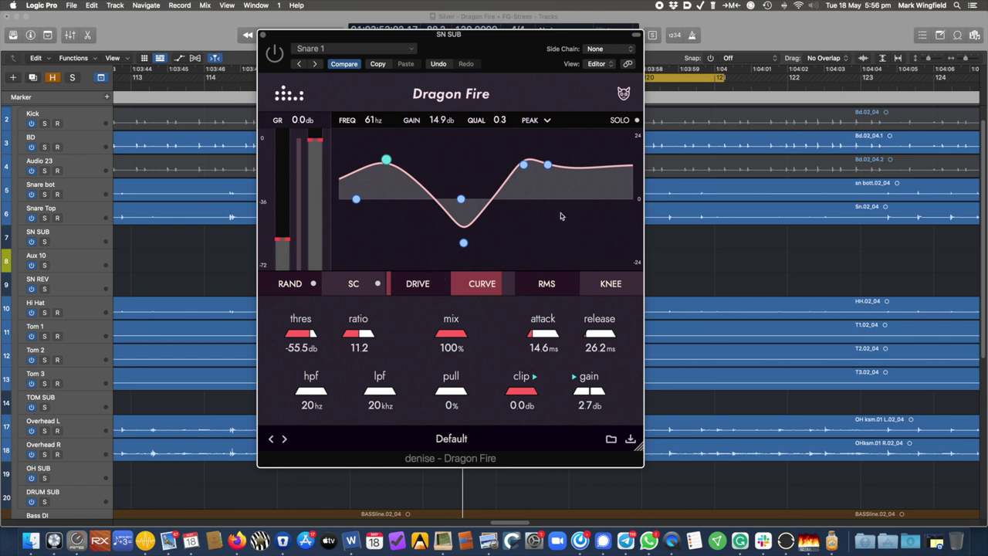
mouse_move(400, 276)
drag(387, 160, 387, 159)
scroll(390, 163, up, 3)
scroll(390, 162, down, 5)
drag(390, 163, 390, 153)
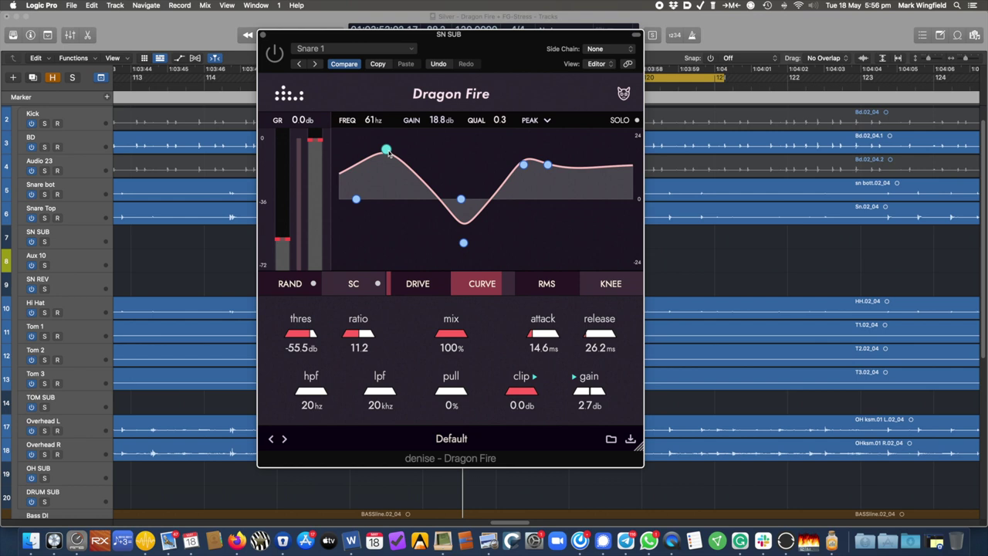
drag(388, 150, 386, 194)
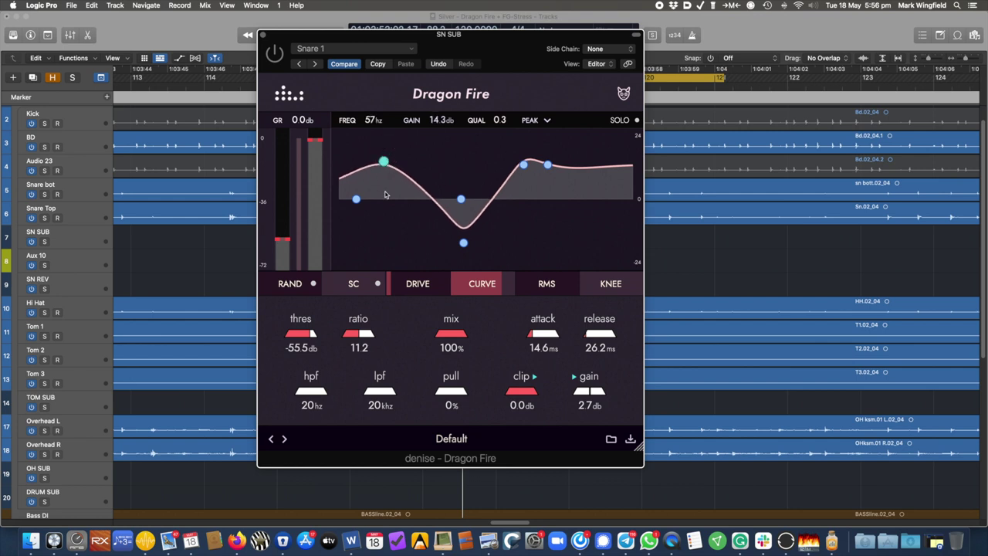
Set the pull to 100% and lower the low peak to about 11.7 dB at 55 Hz.
drag(456, 393, 540, 321)
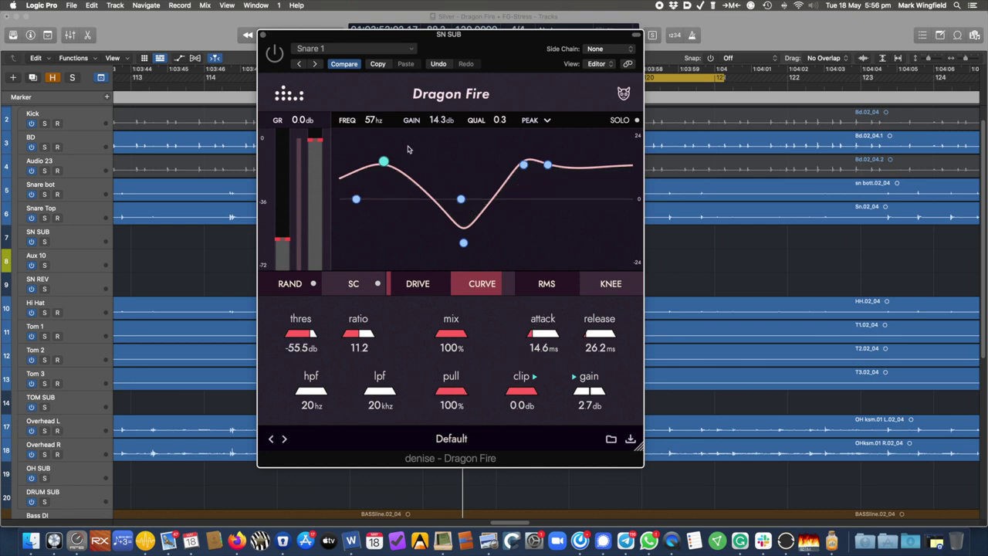
drag(383, 165, 383, 171)
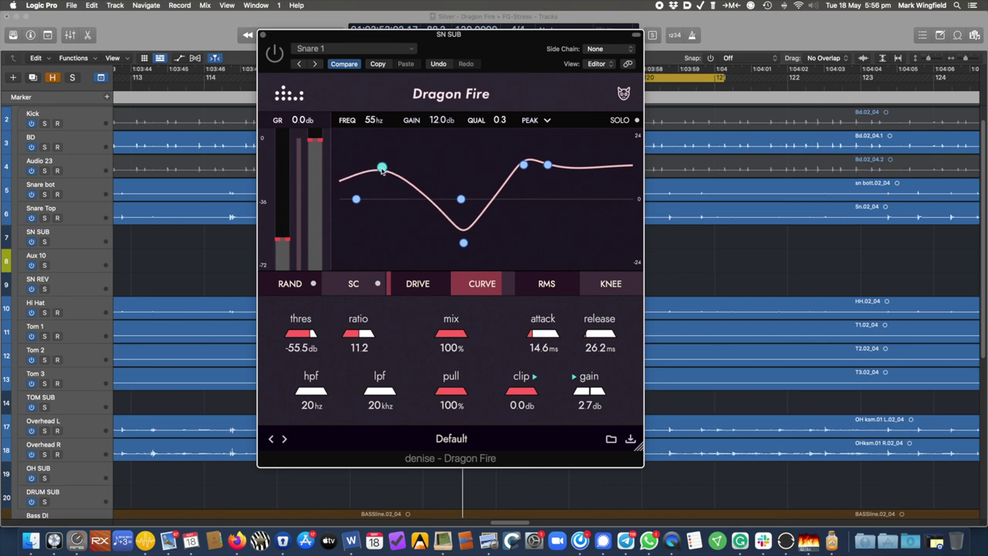
drag(382, 171, 383, 171)
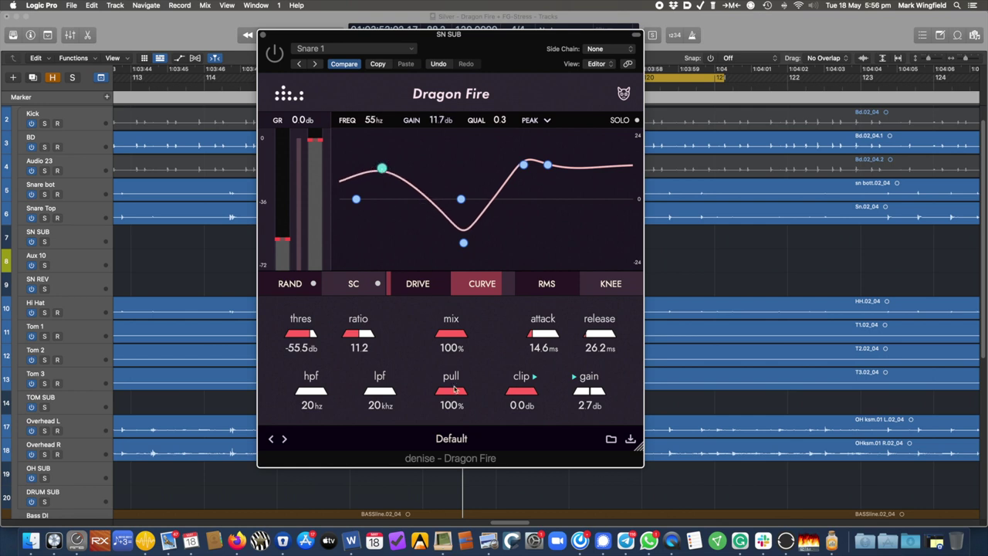
Bring the pull down to 0% and then settle it at 37%.
drag(435, 393, 347, 392)
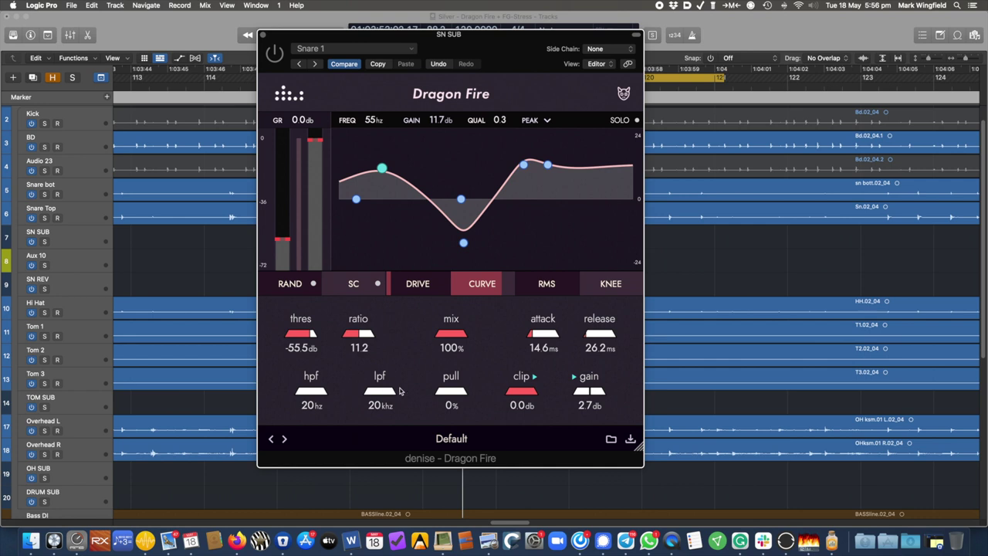
mouse_move(451, 393)
mouse_down()
mouse_move(485, 384)
mouse_move(473, 387)
mouse_up()
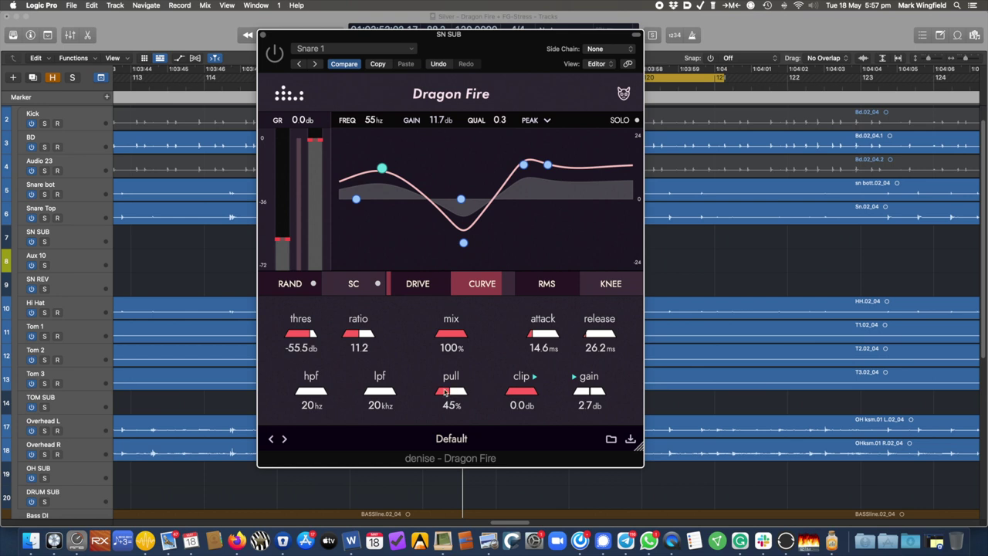
mouse_move(452, 393)
mouse_down()
mouse_move(435, 390)
mouse_move(490, 389)
mouse_move(433, 388)
mouse_move(480, 389)
mouse_move(455, 389)
mouse_up()
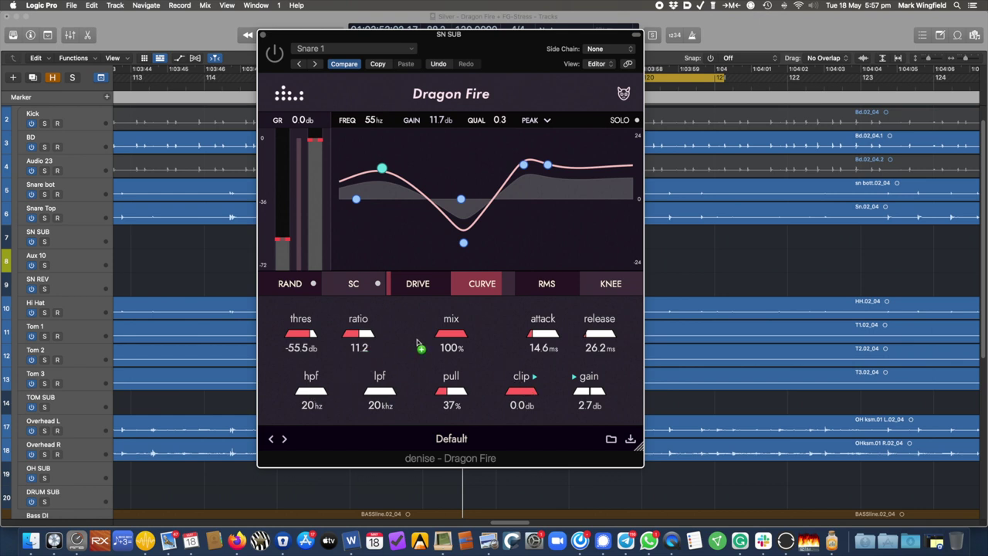
Raise the drive to about half and move the low peak to about 48 Hz with 12.3 dB gain.
click(408, 284)
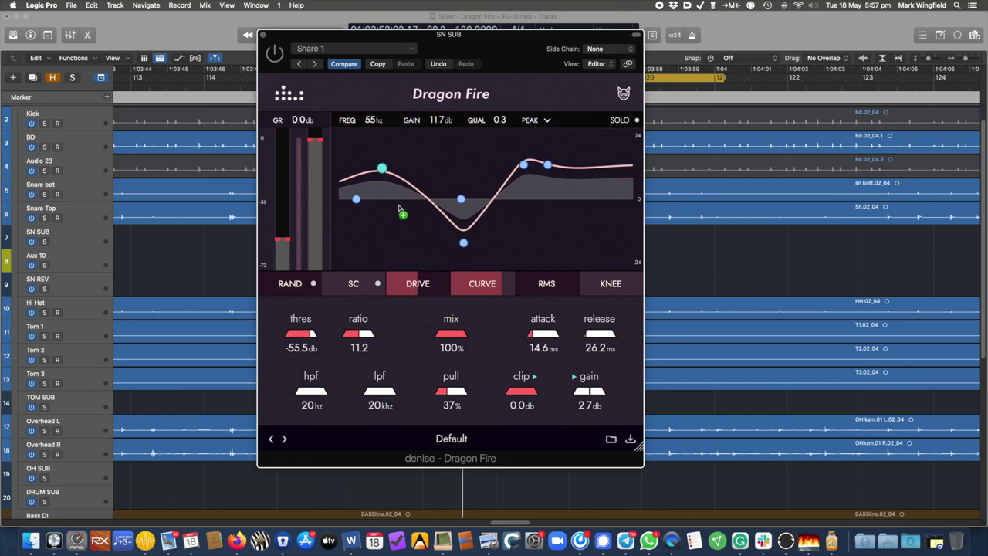
drag(381, 168, 376, 165)
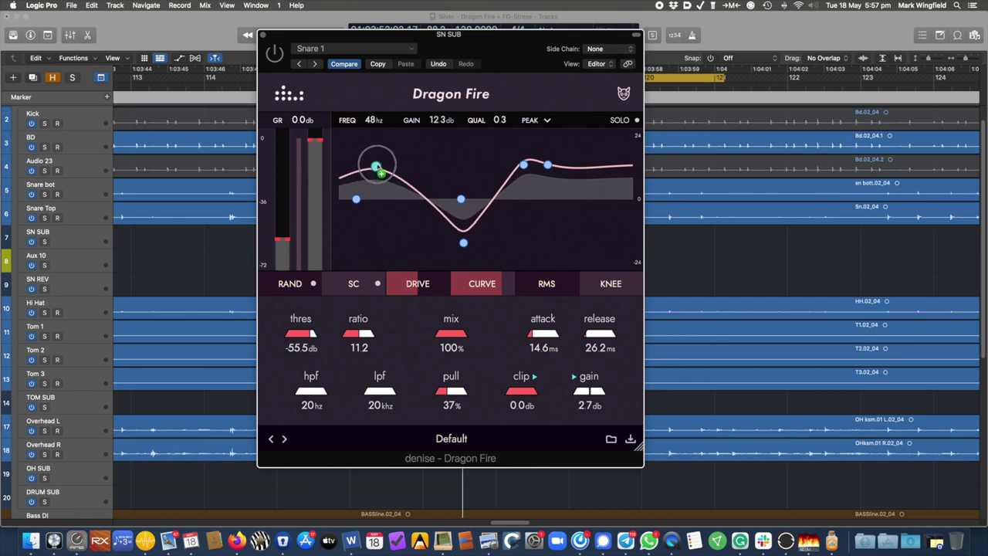
Adjust the compressor's drive, curve, RMS and knee amounts in turn.
drag(408, 283, 405, 283)
mouse_move(475, 286)
mouse_down()
mouse_move(488, 285)
mouse_move(428, 292)
mouse_move(524, 282)
mouse_move(456, 288)
mouse_move(474, 284)
mouse_up()
mouse_move(541, 286)
mouse_down()
mouse_move(584, 283)
mouse_move(548, 287)
mouse_up()
drag(616, 286, 597, 289)
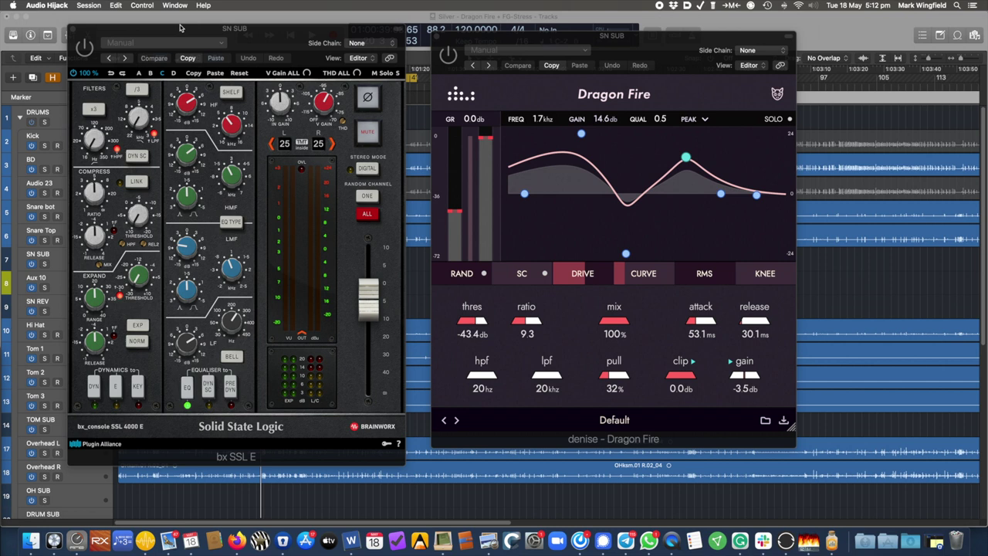
Arrange the bx SSL E and Dragon Fire plugin windows side by side without overlap.
drag(496, 38, 533, 30)
drag(289, 37, 315, 40)
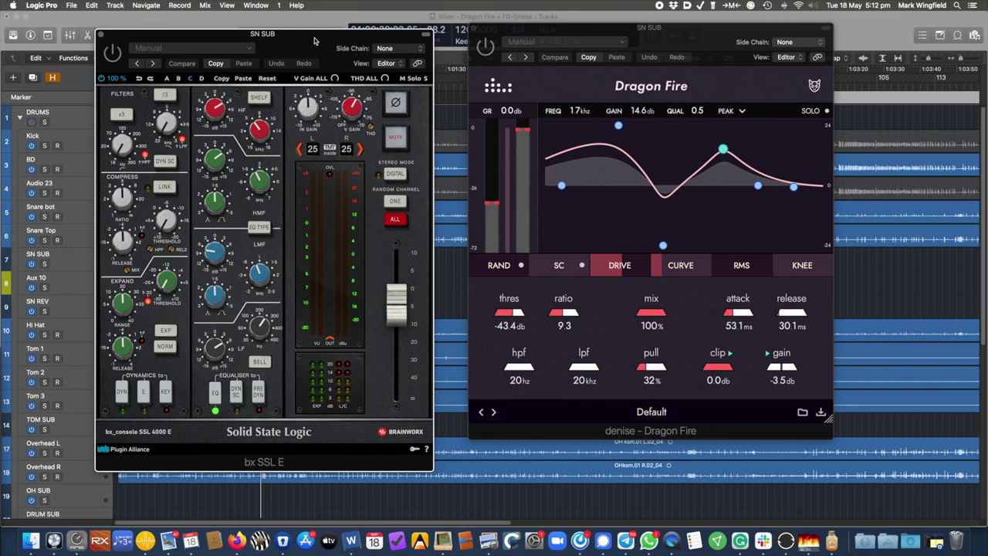
drag(314, 40, 314, 32)
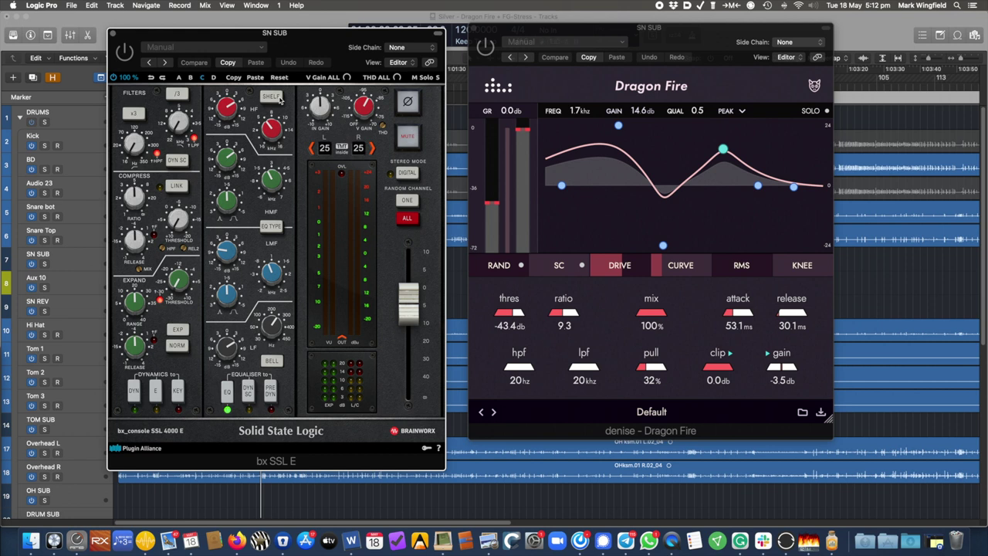
drag(314, 37, 306, 37)
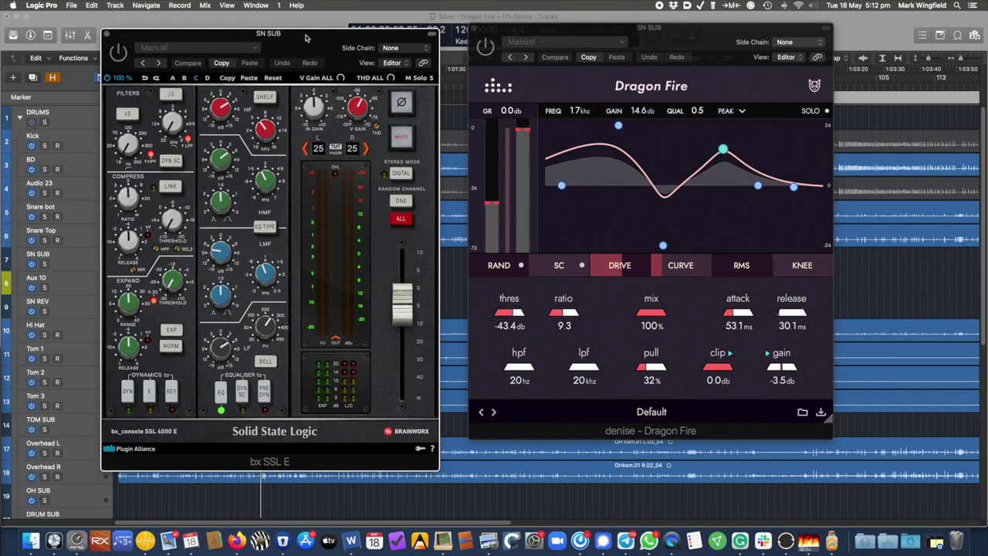
drag(305, 38, 302, 40)
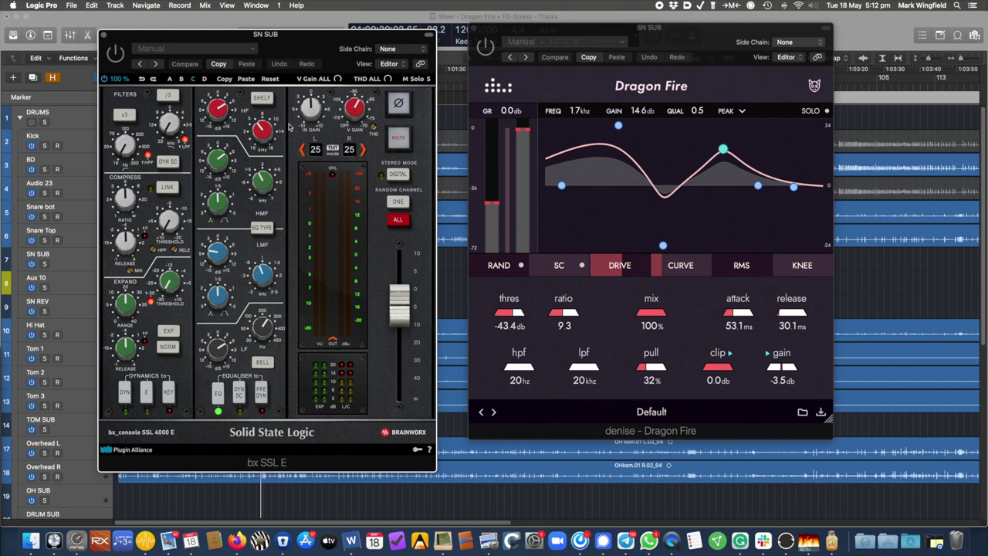
mouse_move(309, 39)
mouse_down()
mouse_move(320, 50)
mouse_move(308, 38)
mouse_up()
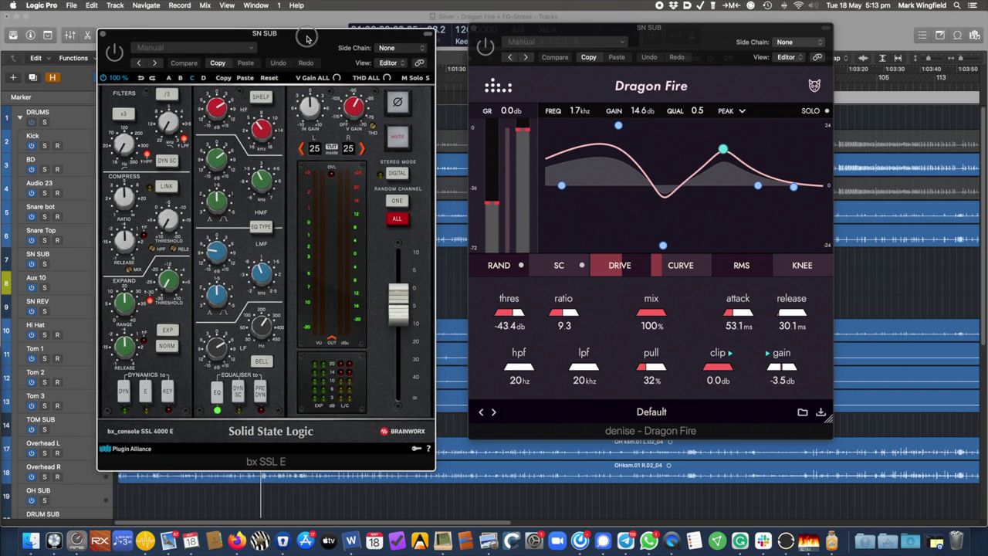
drag(553, 34, 553, 40)
drag(369, 38, 345, 39)
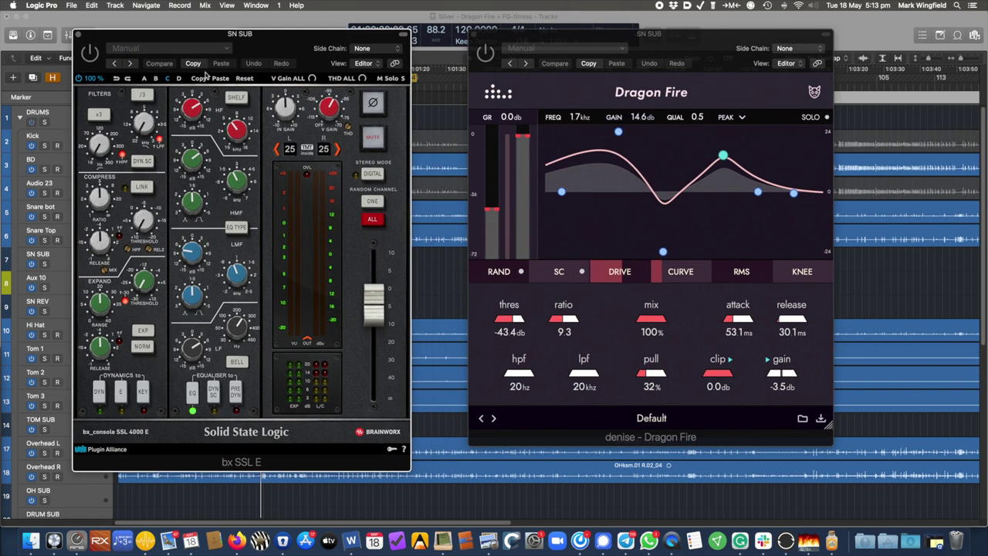
drag(567, 36, 566, 37)
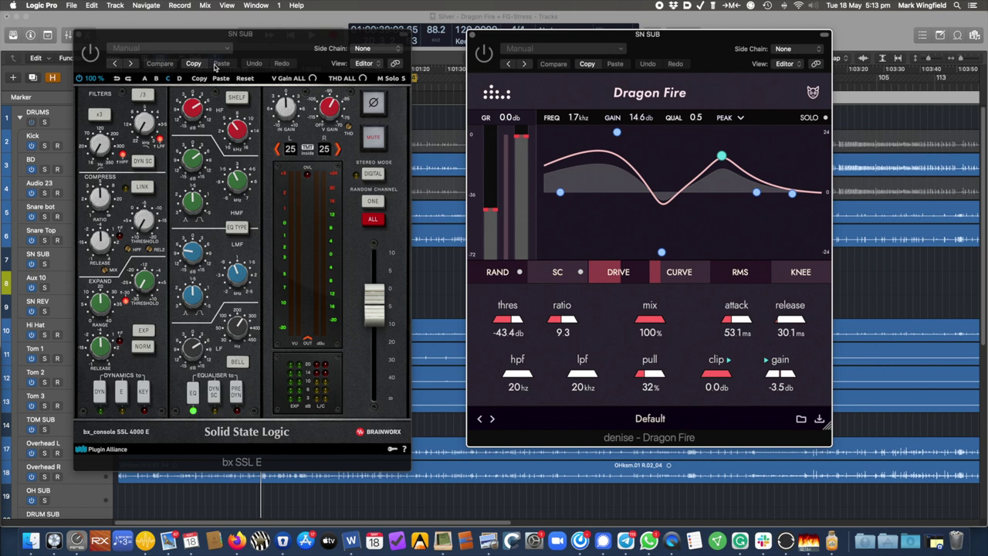
drag(224, 34, 219, 32)
drag(552, 39, 533, 42)
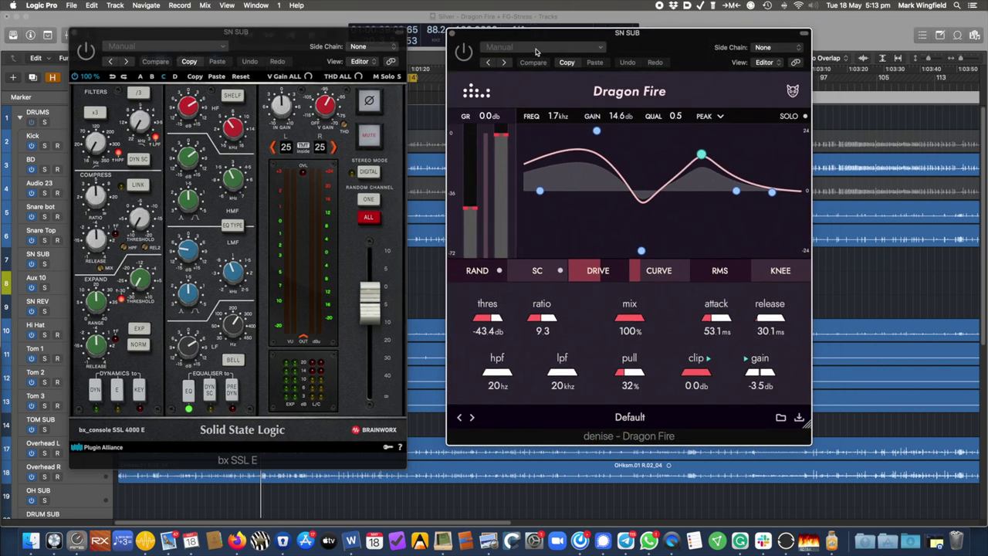
drag(544, 36, 550, 38)
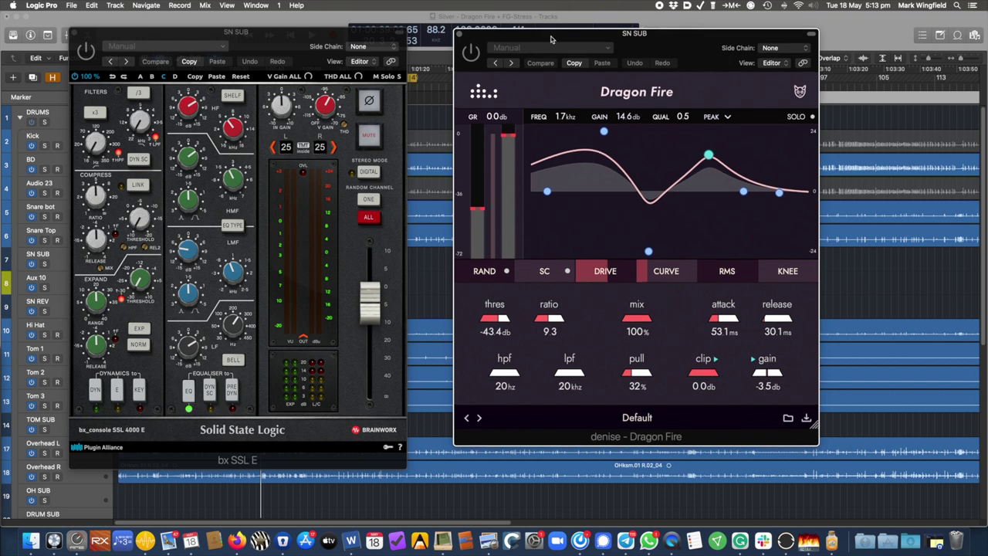
drag(551, 39, 551, 36)
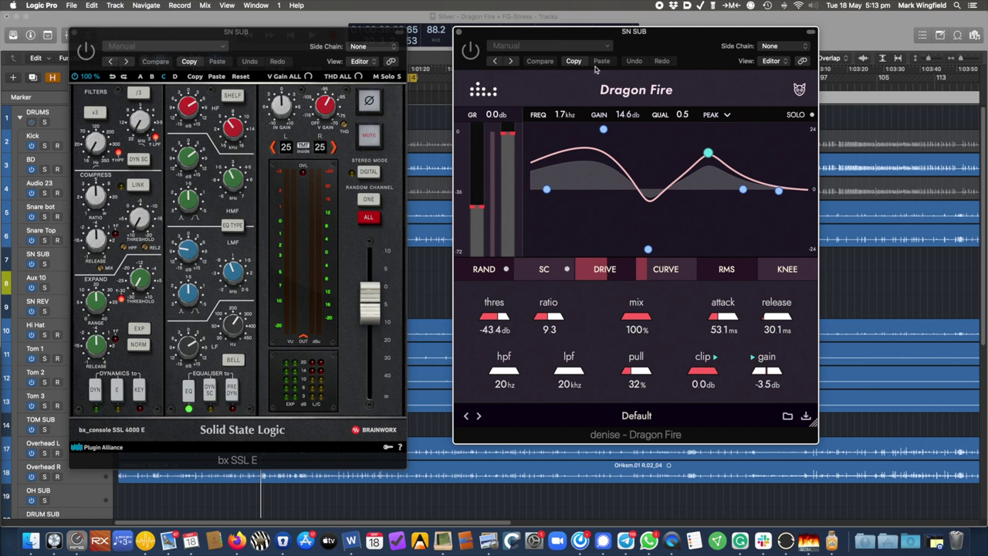
drag(627, 110, 618, 118)
drag(593, 33, 591, 45)
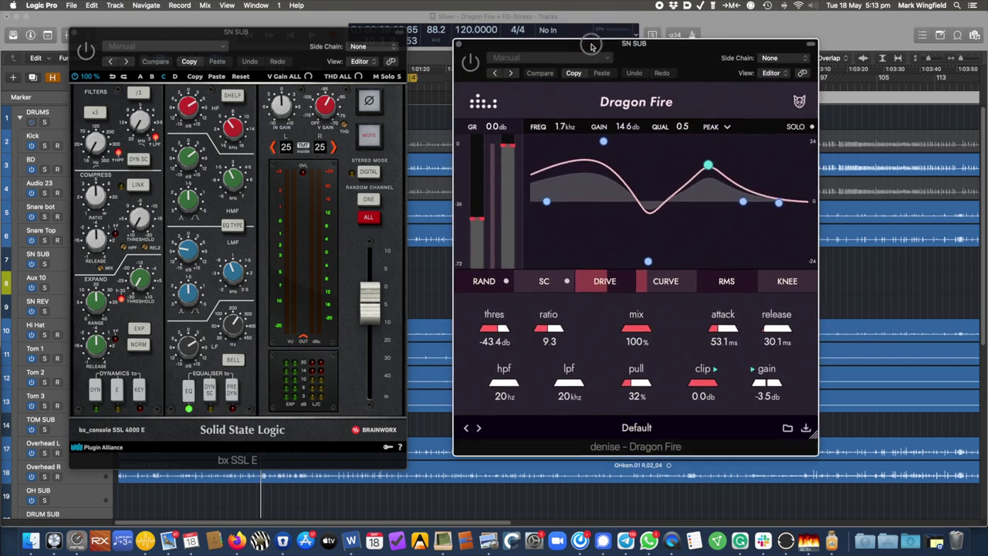
drag(675, 46, 674, 47)
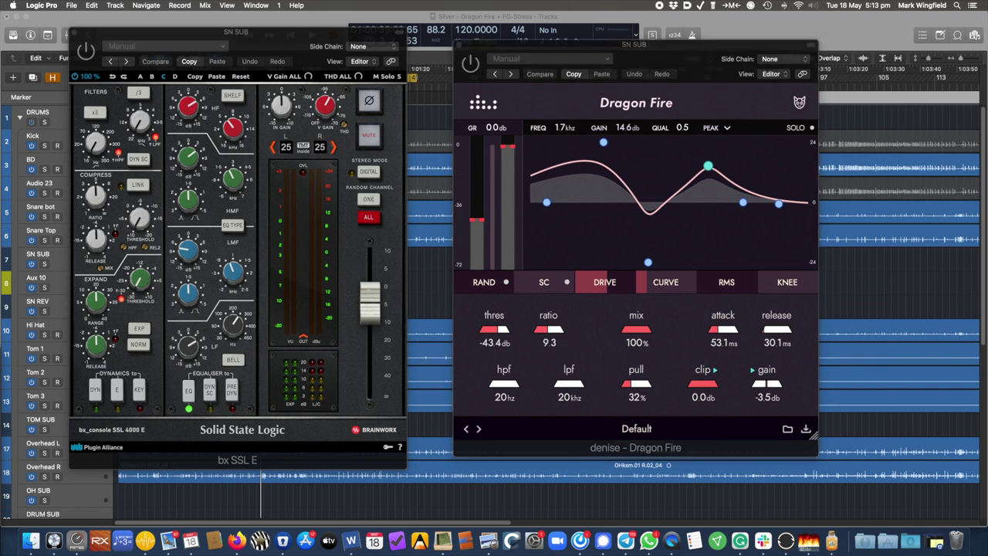
Solo the snare bus and audition it unprocessed, with only bx SSL E enabled, and with only Dragon Fire enabled, stopping playback at the end.
key(s)
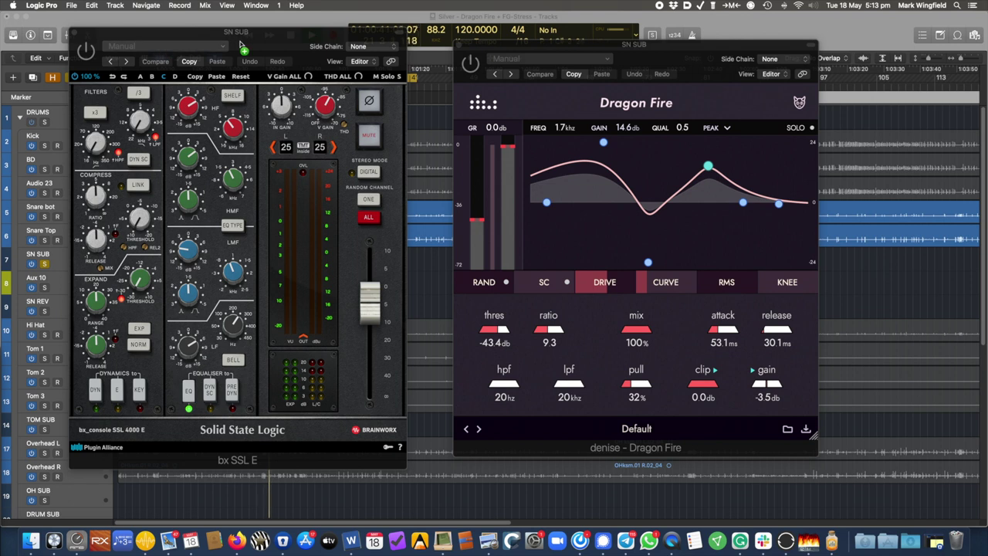
mouse_move(276, 43)
mouse_down()
mouse_move(312, 49)
mouse_move(294, 41)
mouse_up()
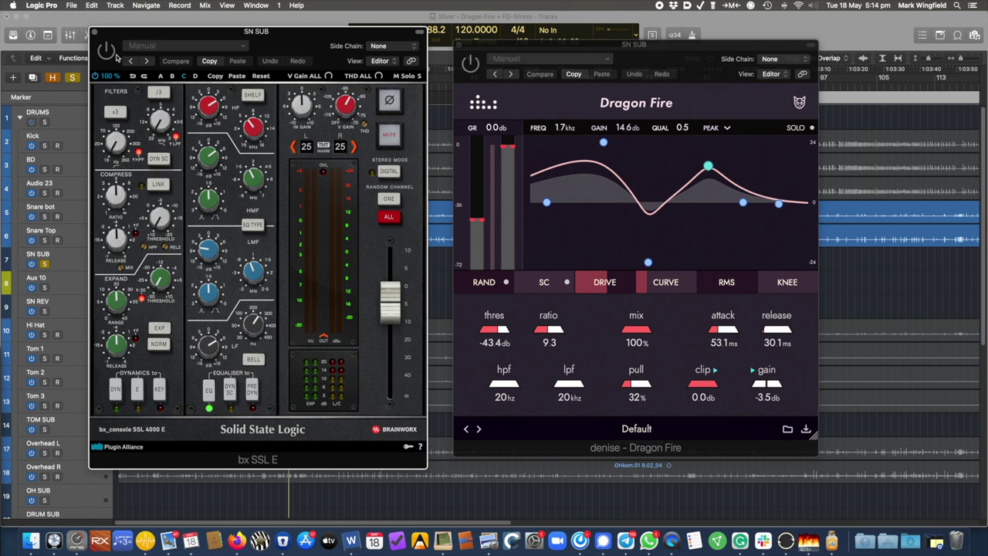
drag(147, 33, 151, 27)
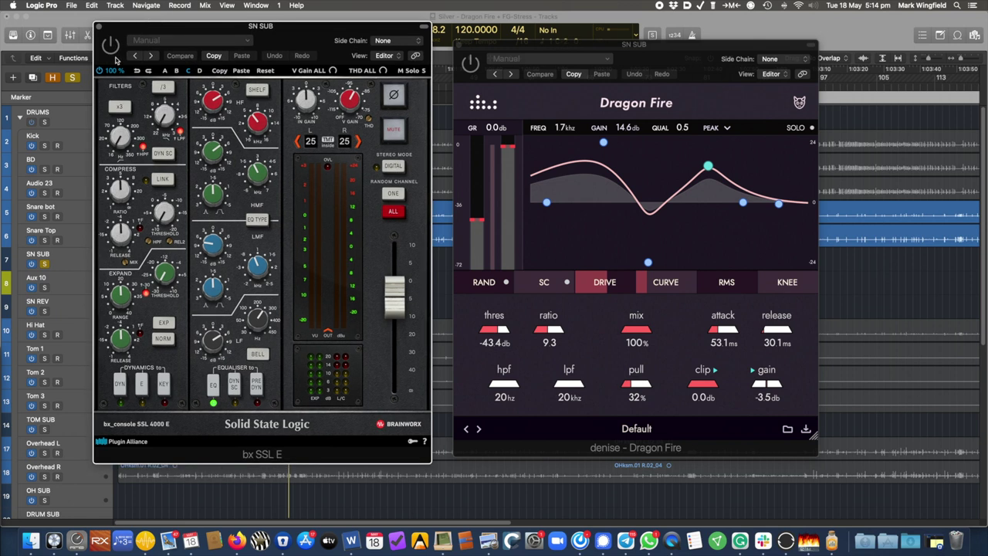
click(111, 45)
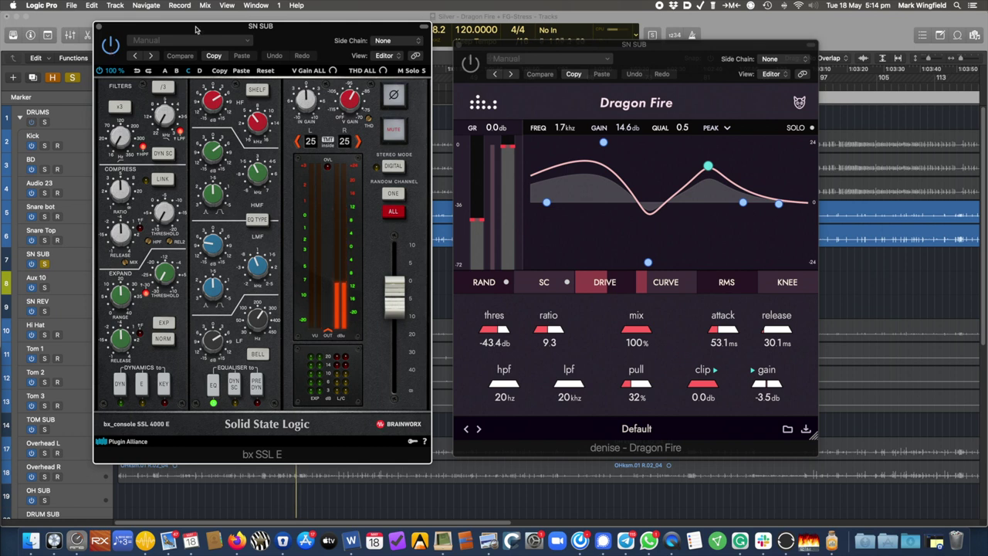
drag(196, 30, 191, 30)
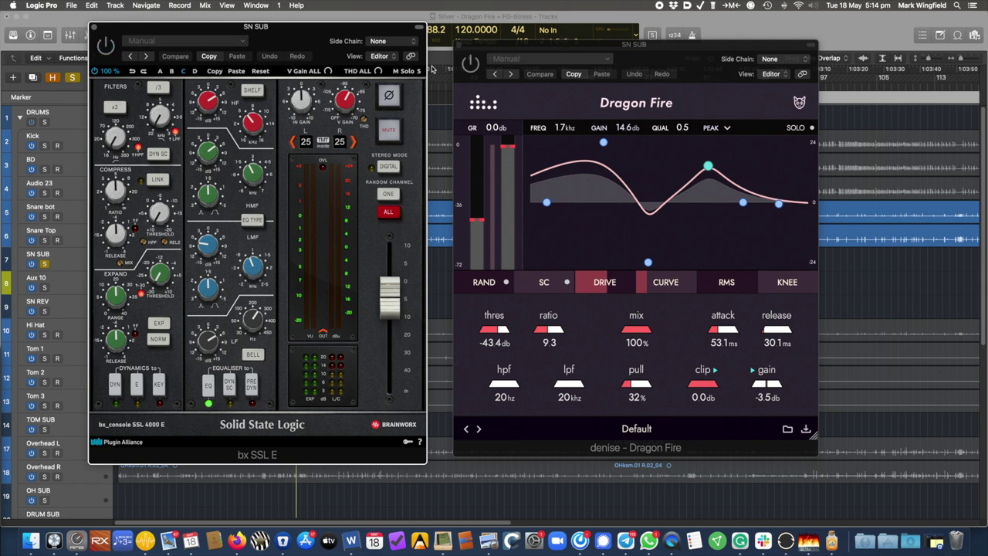
drag(581, 50, 572, 39)
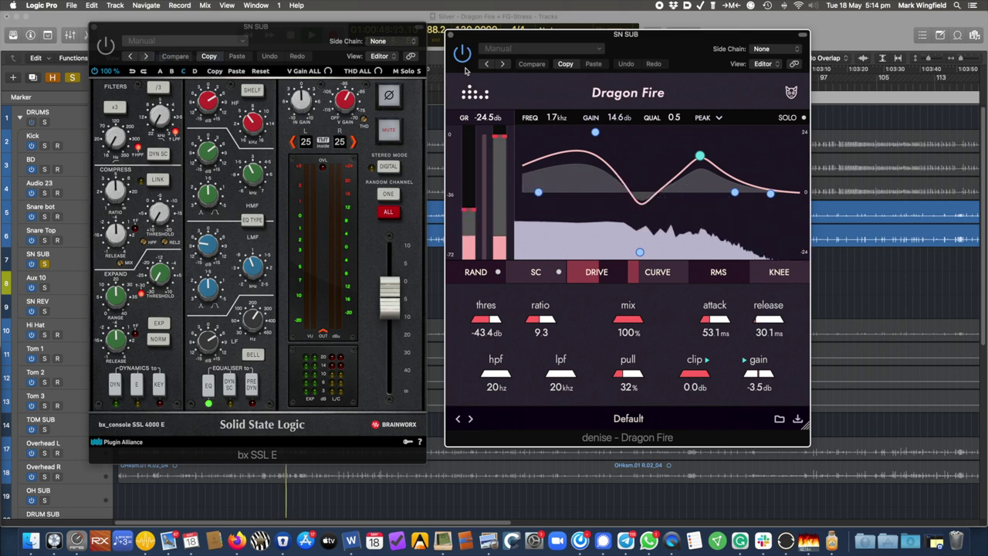
key(space)
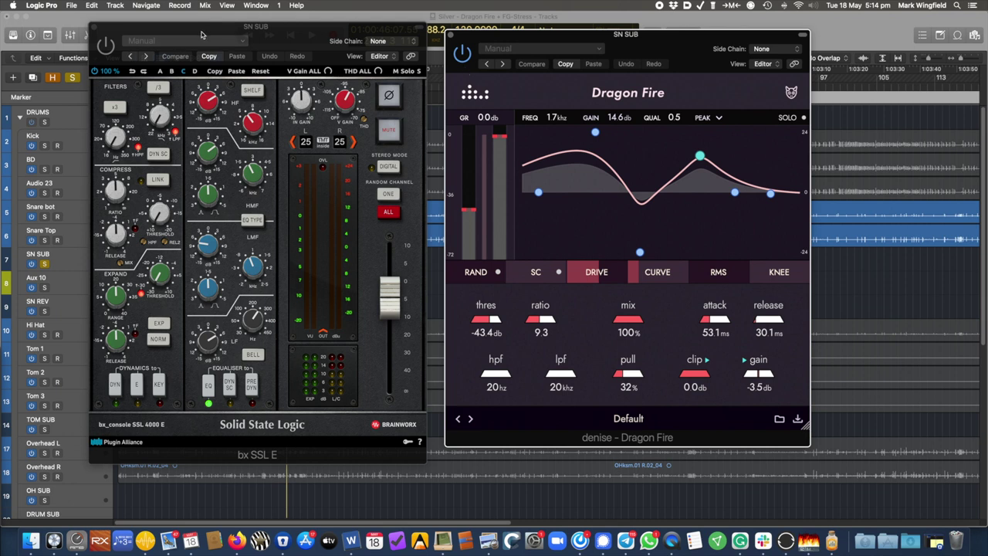
Compare the soloed snare bus by repeatedly alternating between bx SSL E alone and Dragon Fire alone during playback, ending on Dragon Fire.
drag(173, 29, 170, 34)
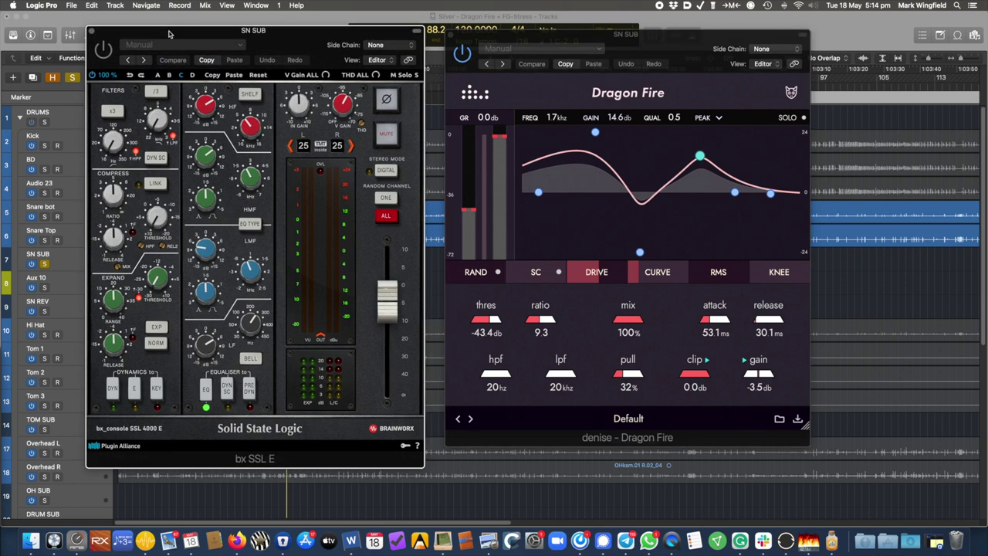
click(462, 53)
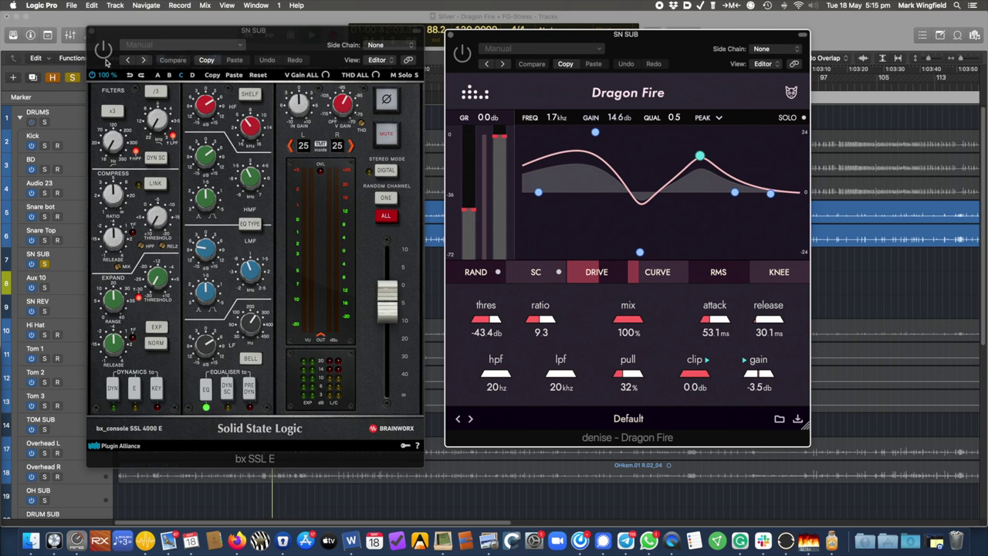
click(103, 51)
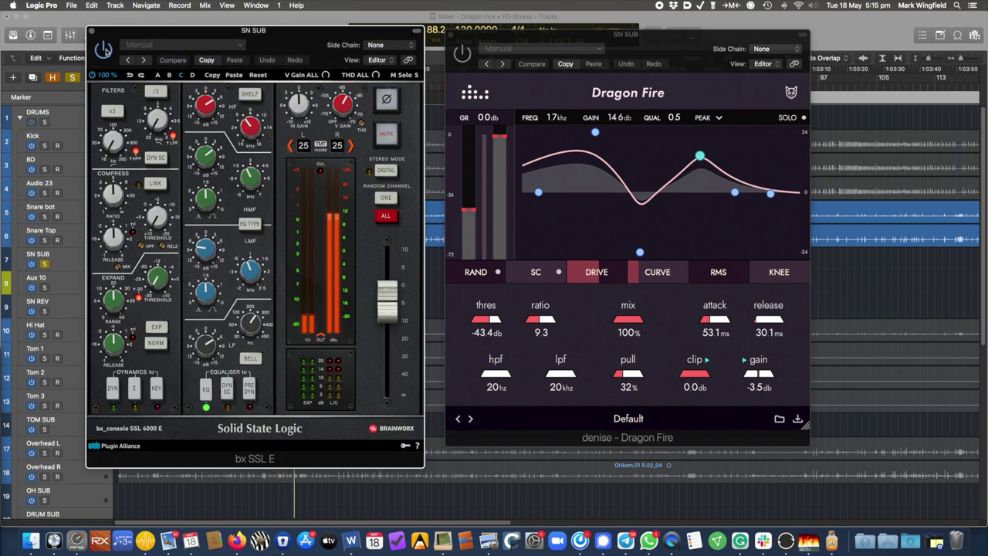
click(461, 53)
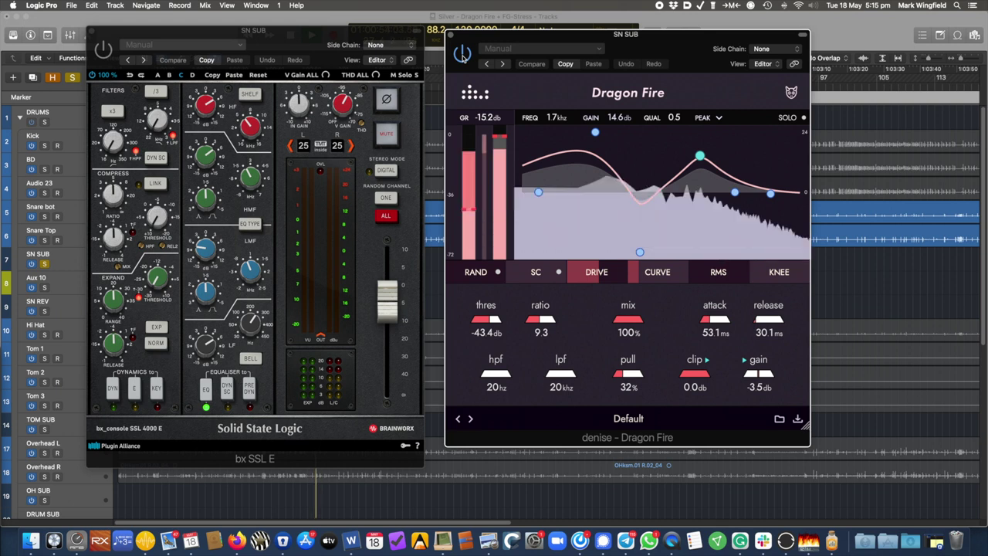
click(103, 51)
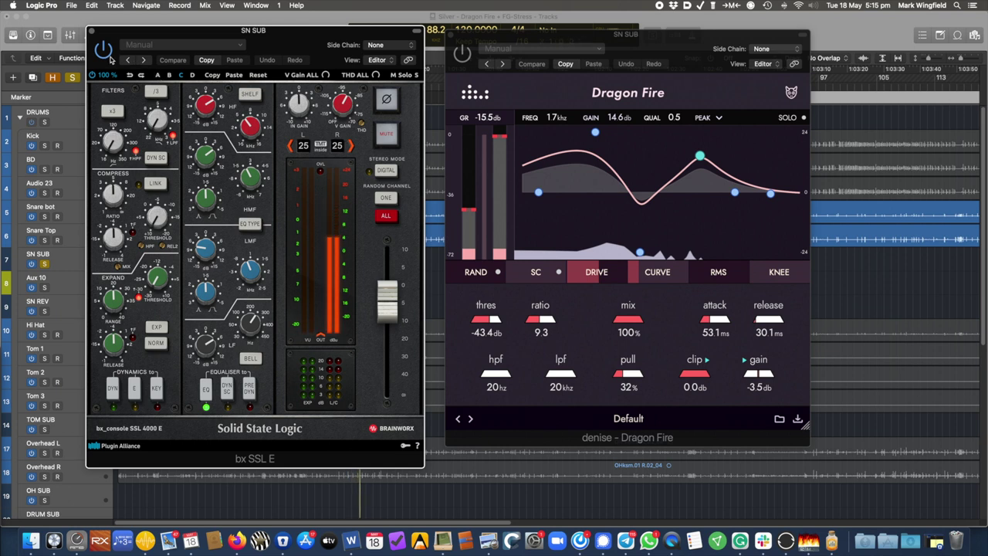
click(462, 52)
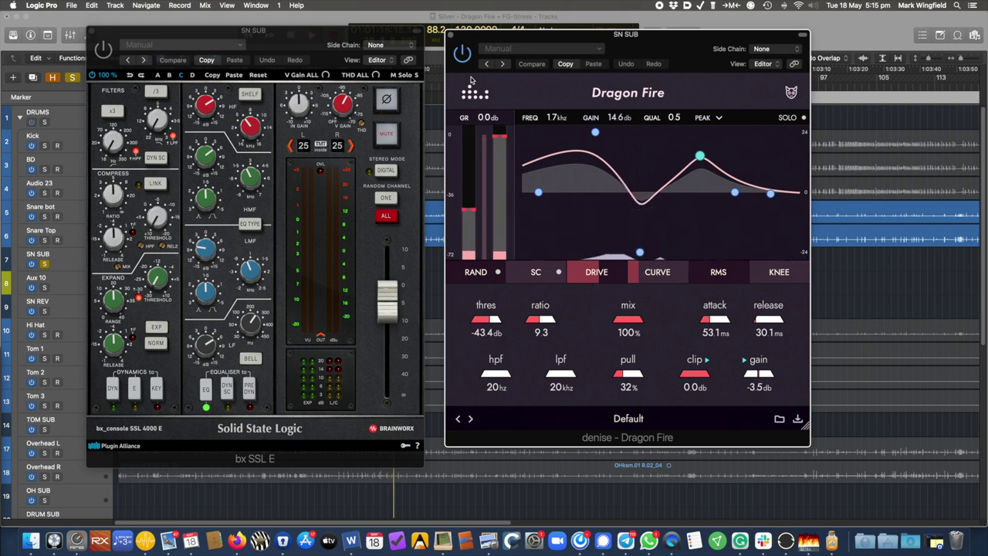
drag(511, 39, 519, 36)
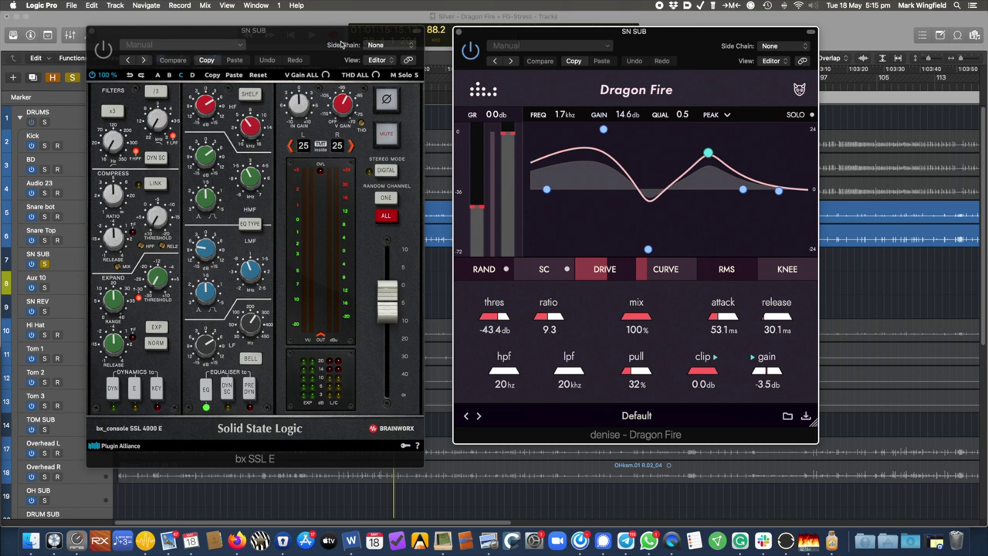
drag(342, 44, 338, 42)
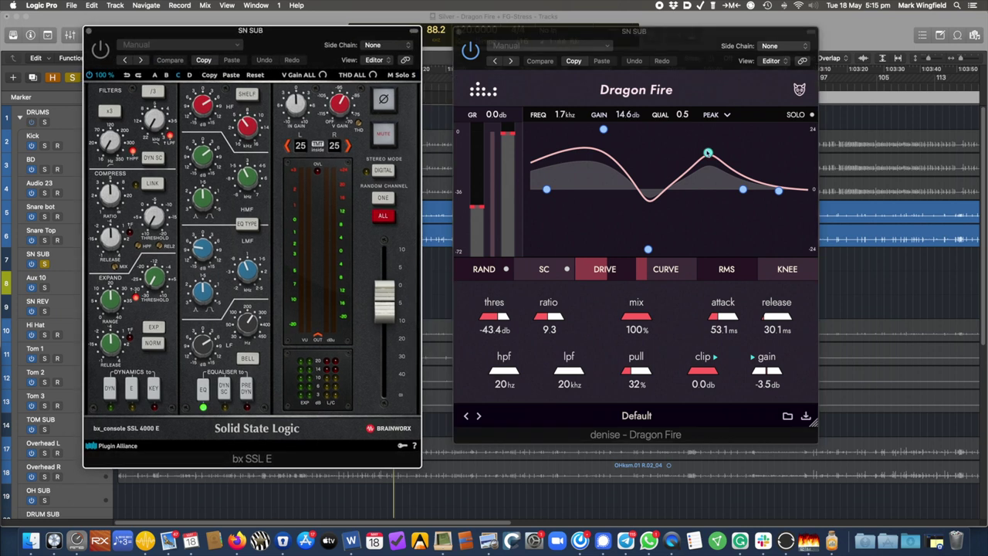
drag(680, 36, 676, 38)
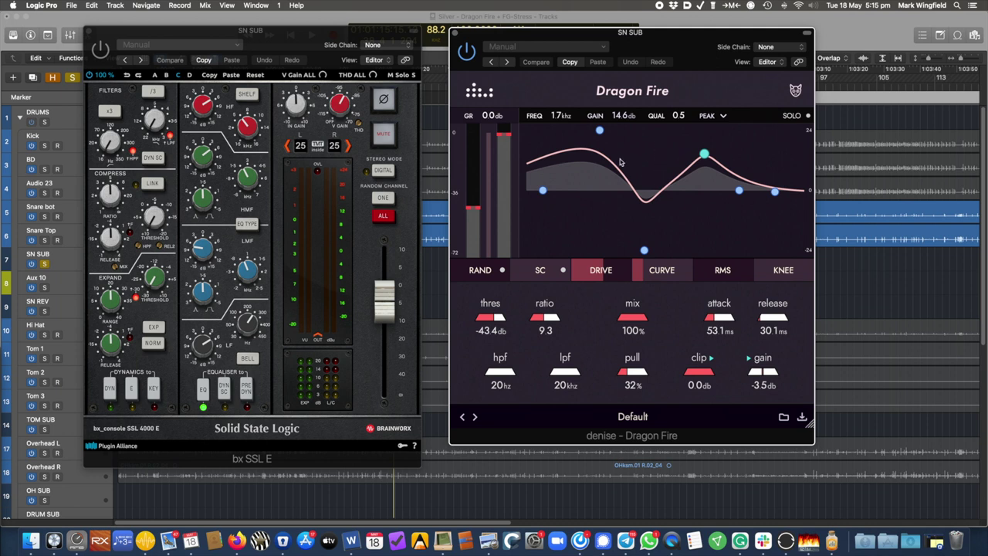
drag(287, 32, 295, 36)
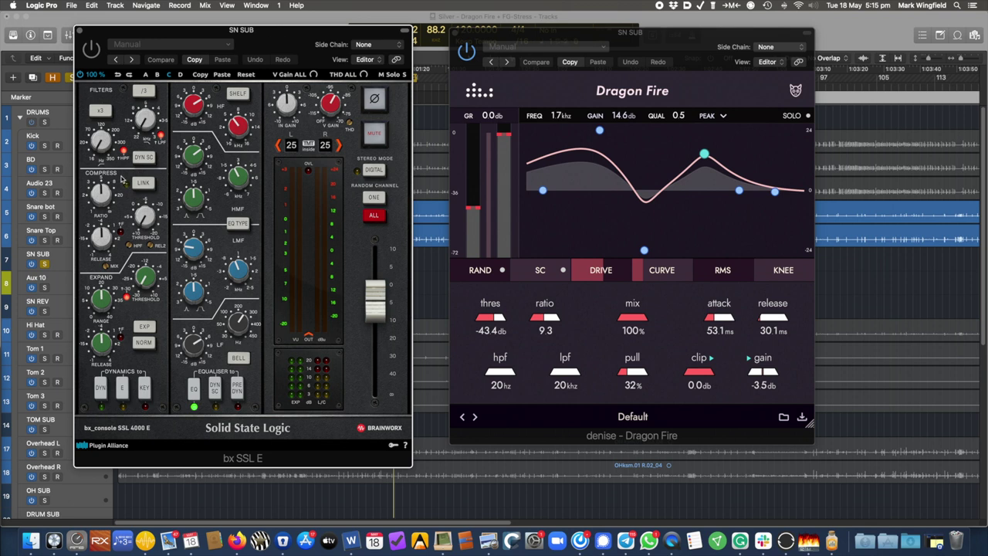
drag(278, 40, 282, 33)
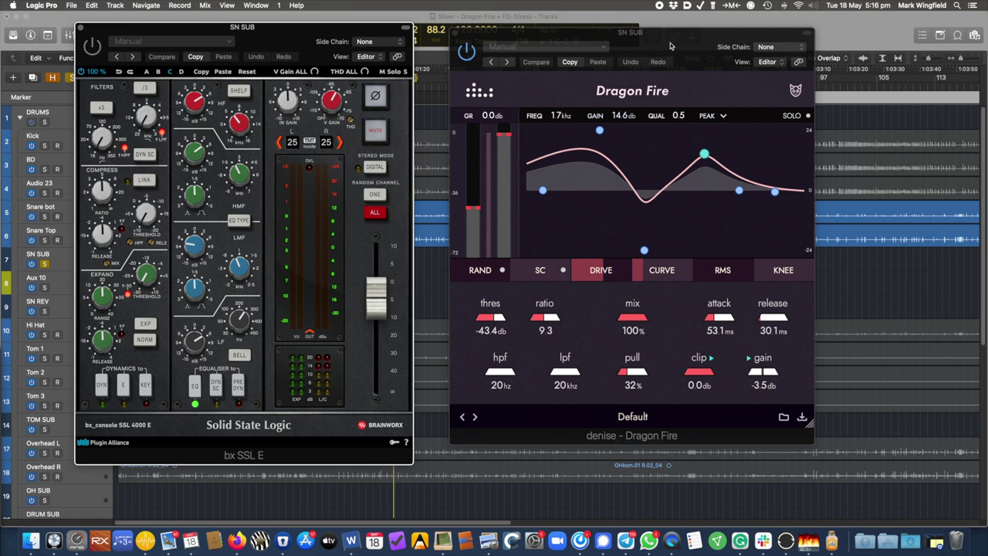
drag(670, 46, 669, 48)
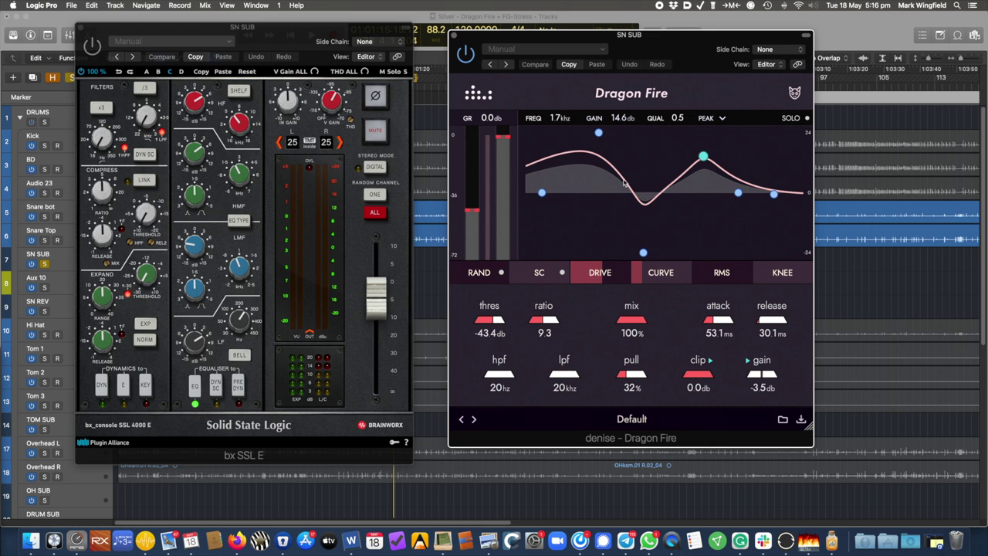
drag(283, 34, 298, 30)
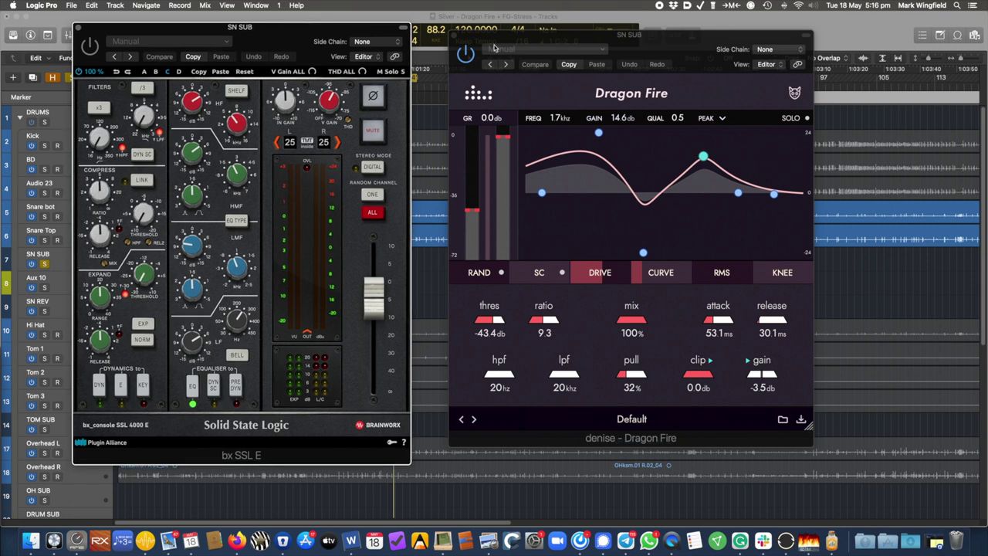
drag(507, 39, 499, 37)
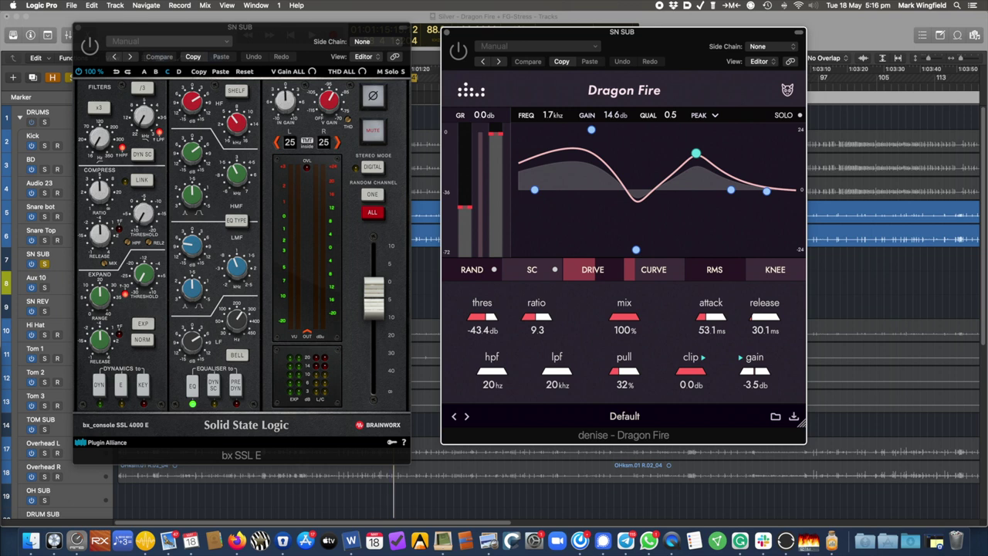
Unsolo the snare bus and compare bx SSL E with Dragon Fire in the full drum mix, leaving only Dragon Fire enabled.
key(super+a)
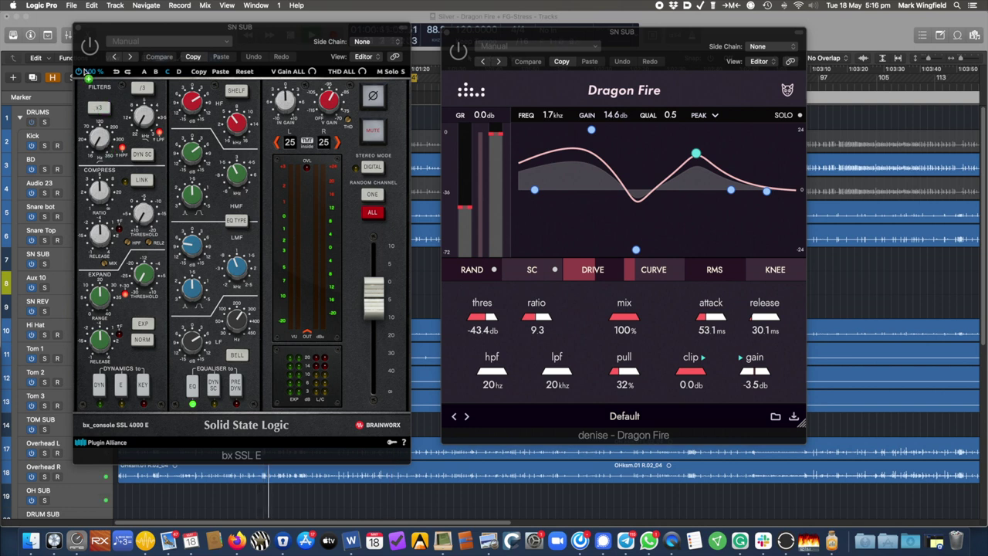
click(89, 46)
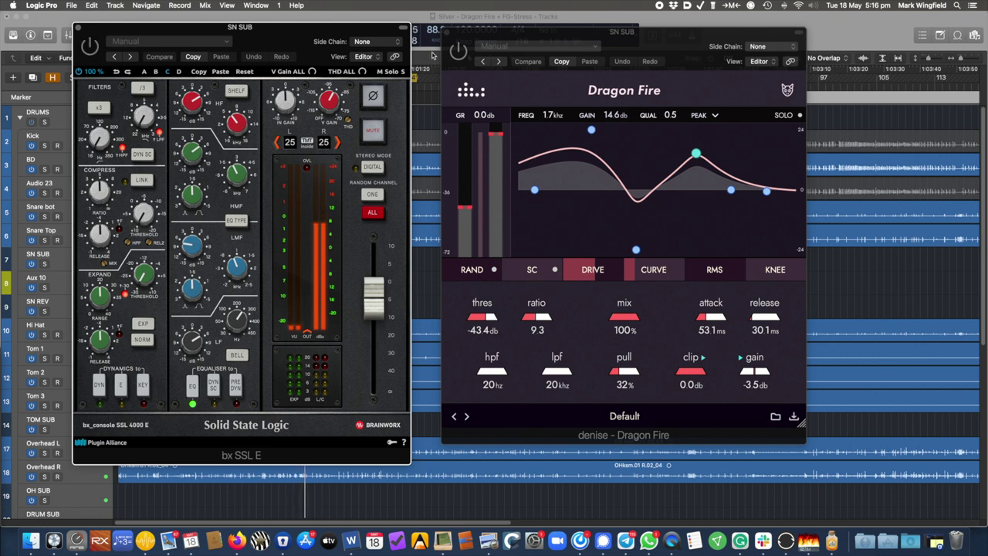
click(463, 62)
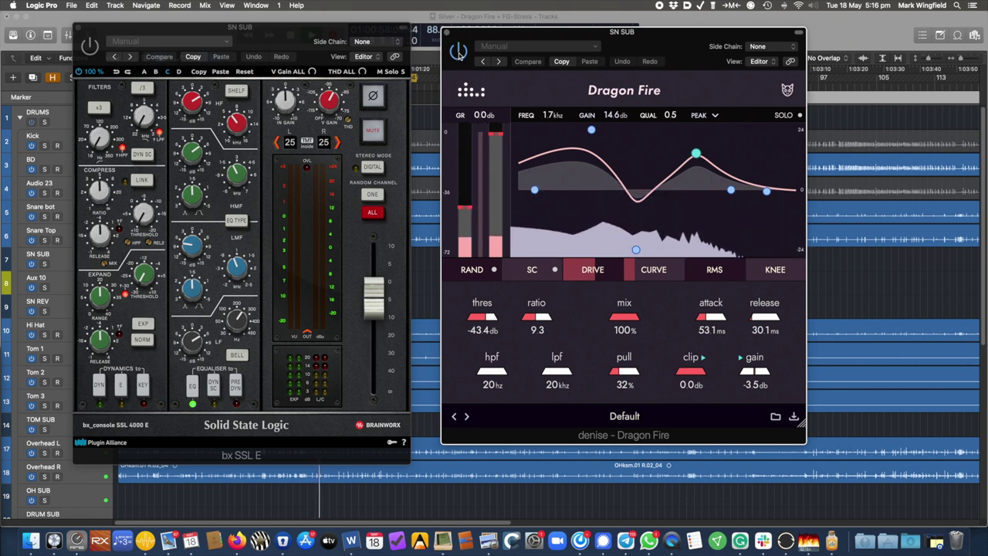
Check Dragon Fire against its bypass in the full drum mix and lower its drive to about a third.
click(459, 51)
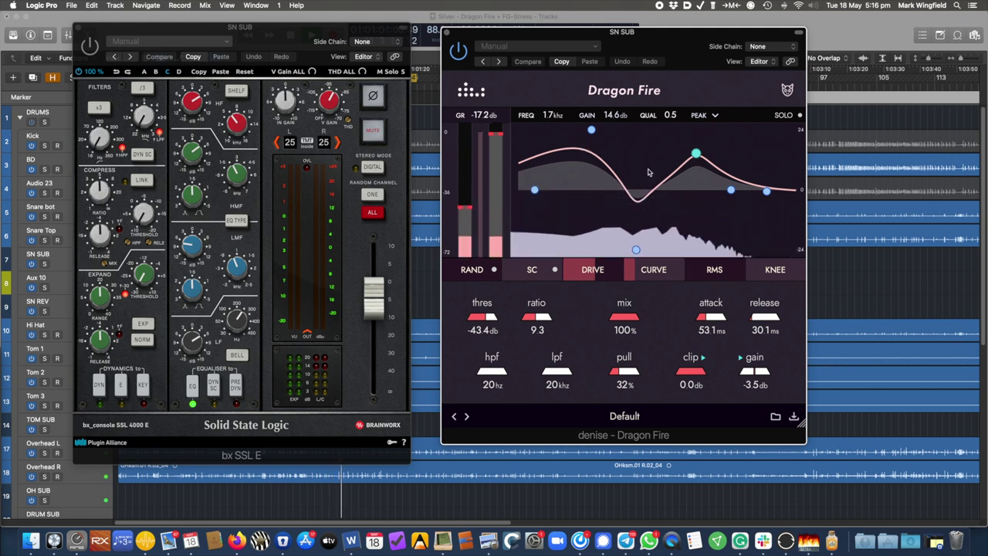
click(459, 51)
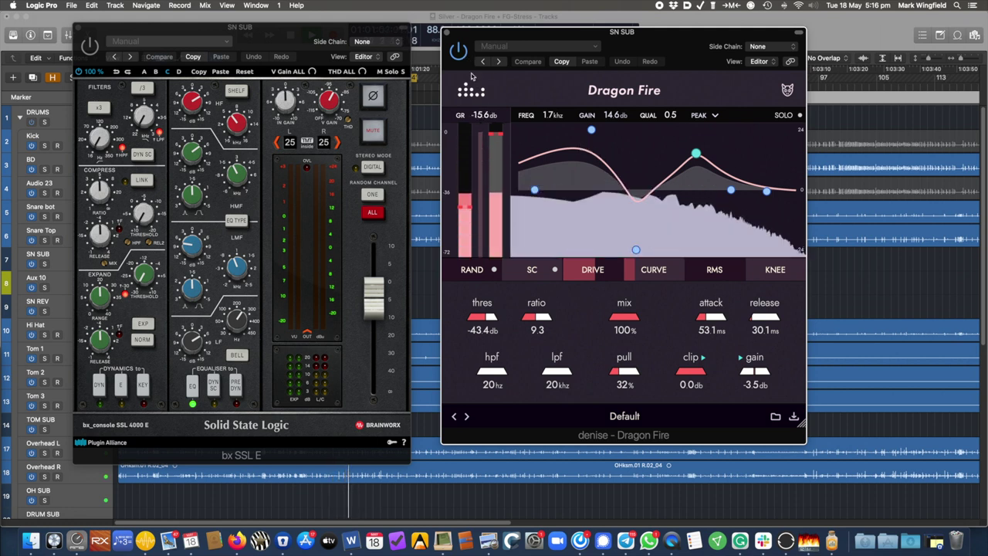
drag(595, 275, 584, 275)
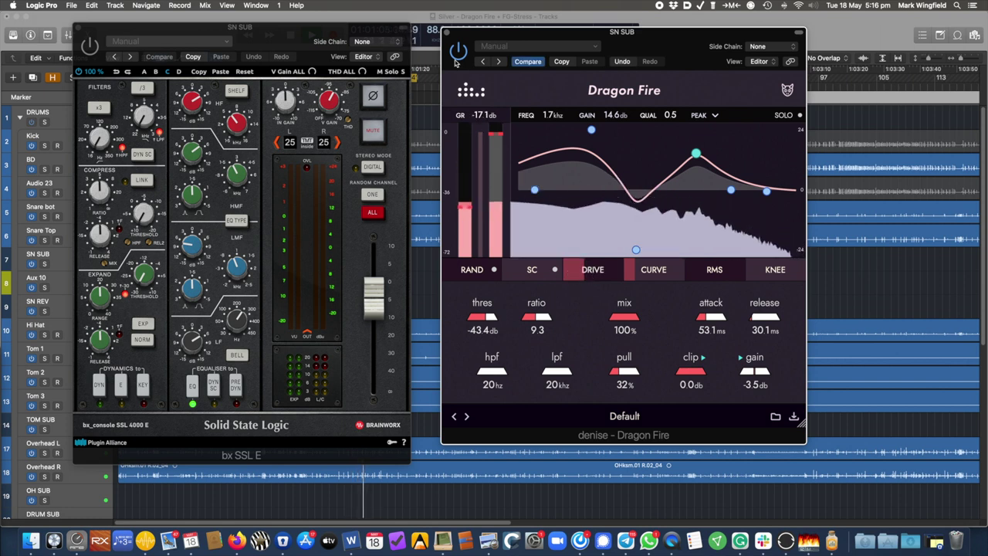
Audition bx SSL E in place of Dragon Fire in the full drum mix and close the bypassed Dragon Fire window.
click(90, 44)
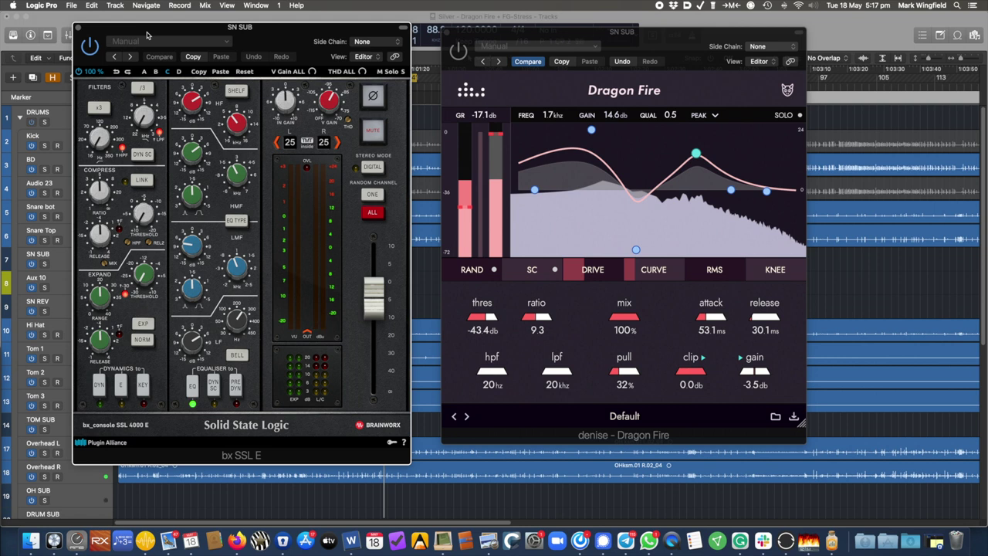
drag(522, 34, 541, 33)
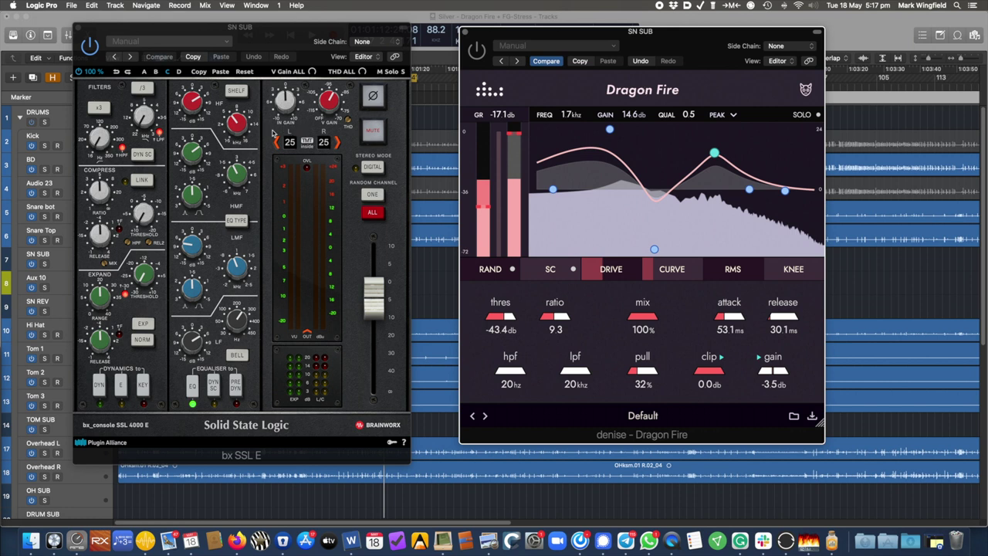
drag(267, 35, 278, 33)
drag(620, 35, 620, 34)
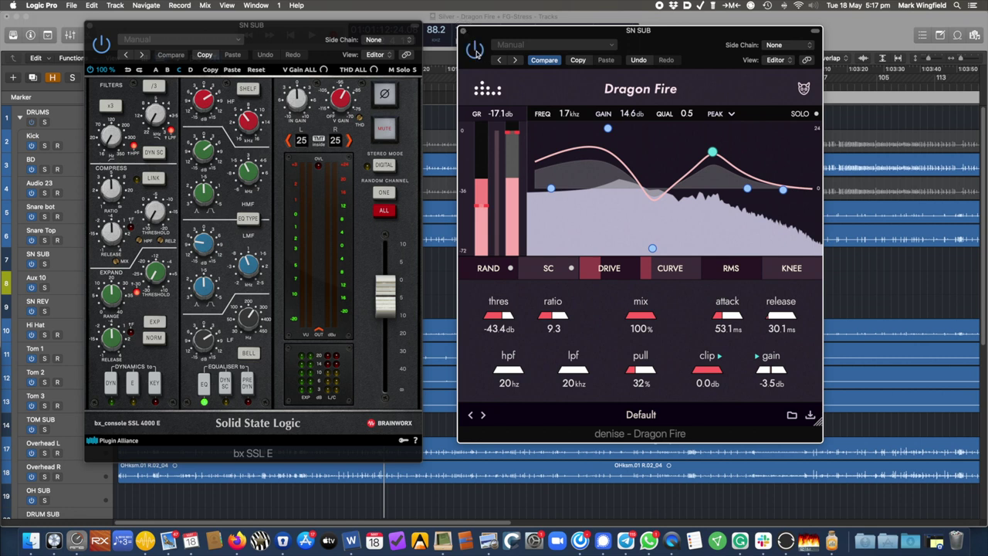
click(464, 32)
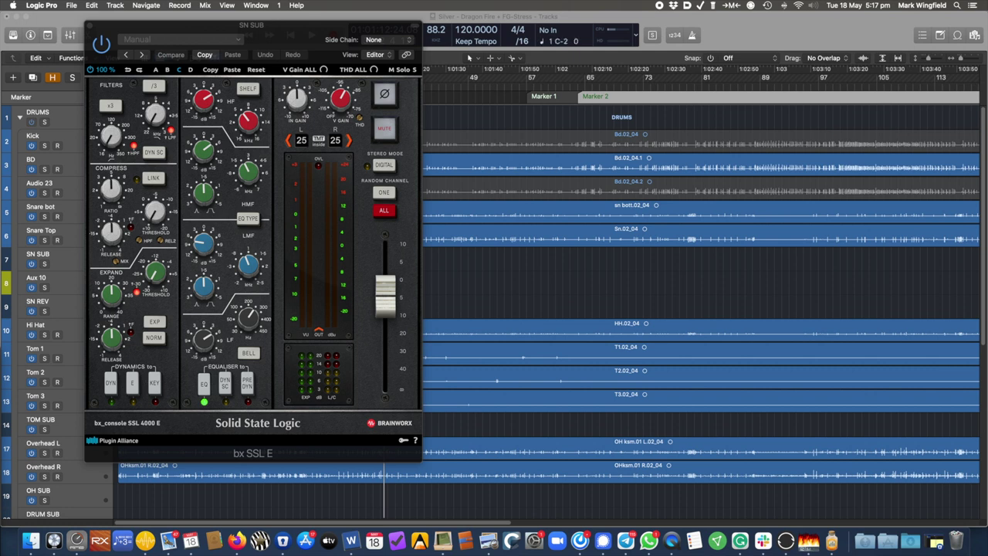
Switch the snare bus from bx SSL E to the Dragon Fire instance using the Snare 1 setting and audition it in the drum mix.
drag(525, 54, 563, 23)
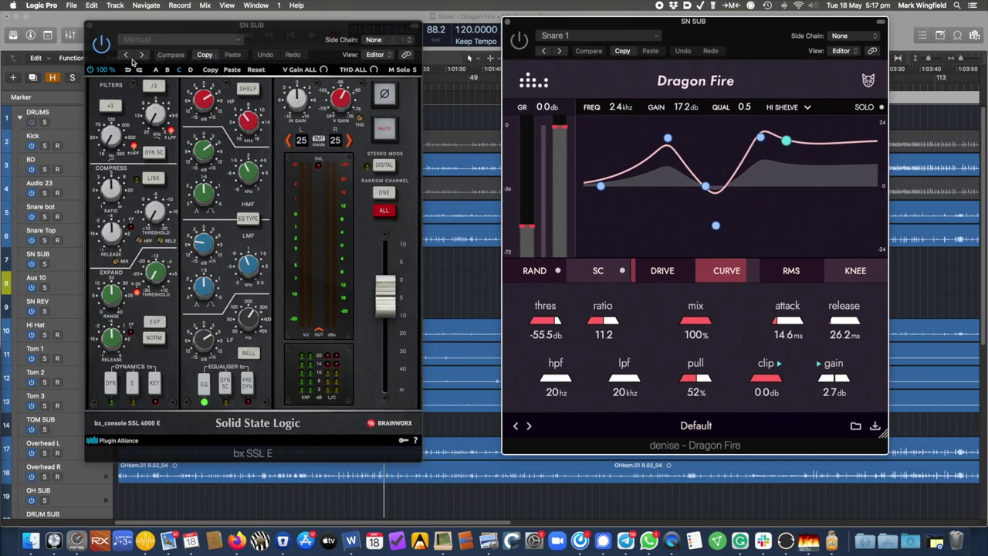
click(103, 44)
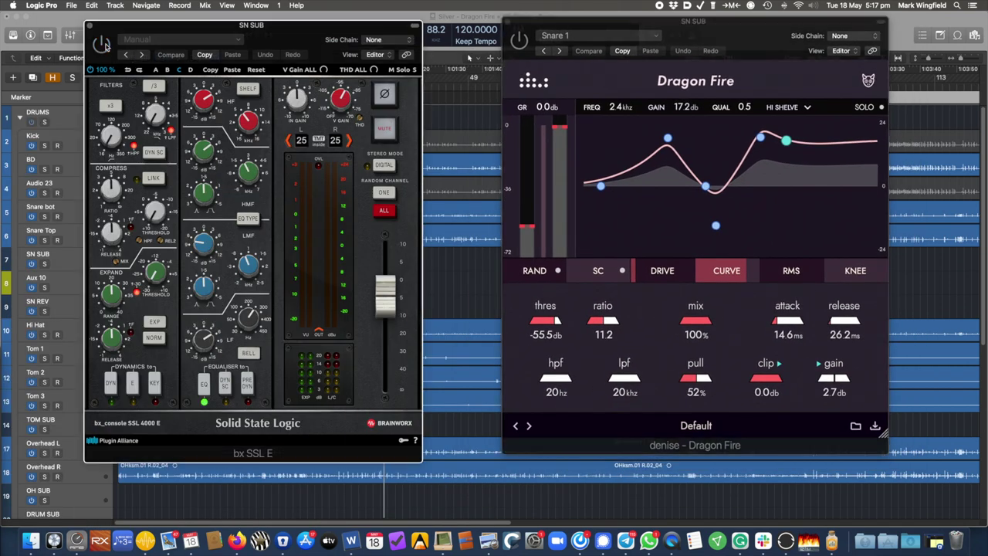
drag(557, 23, 509, 22)
click(471, 36)
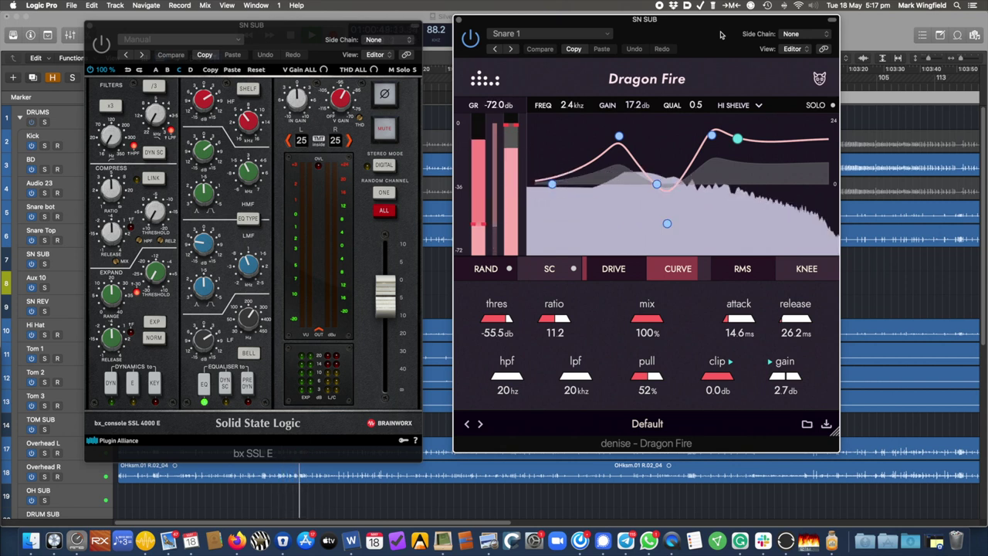
click(90, 28)
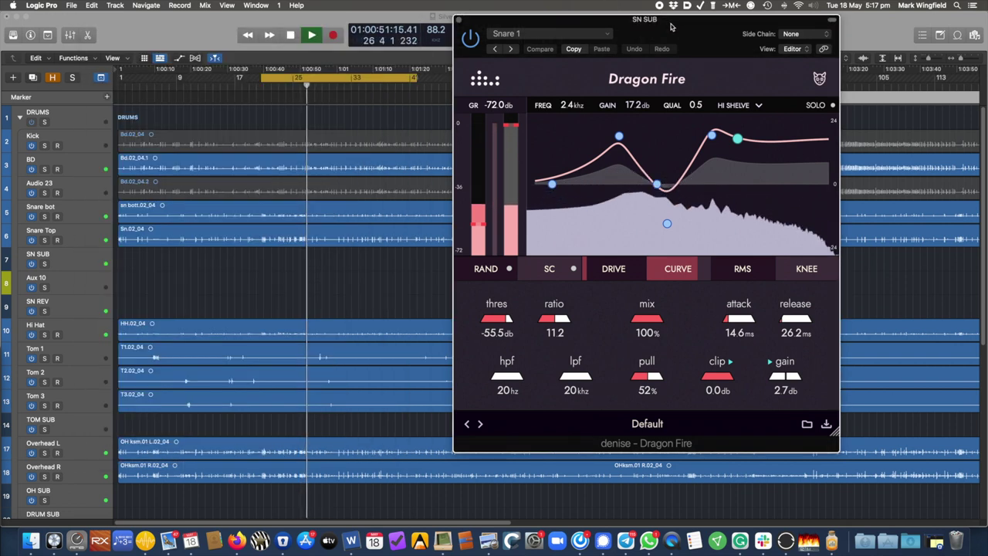
drag(721, 18, 530, 15)
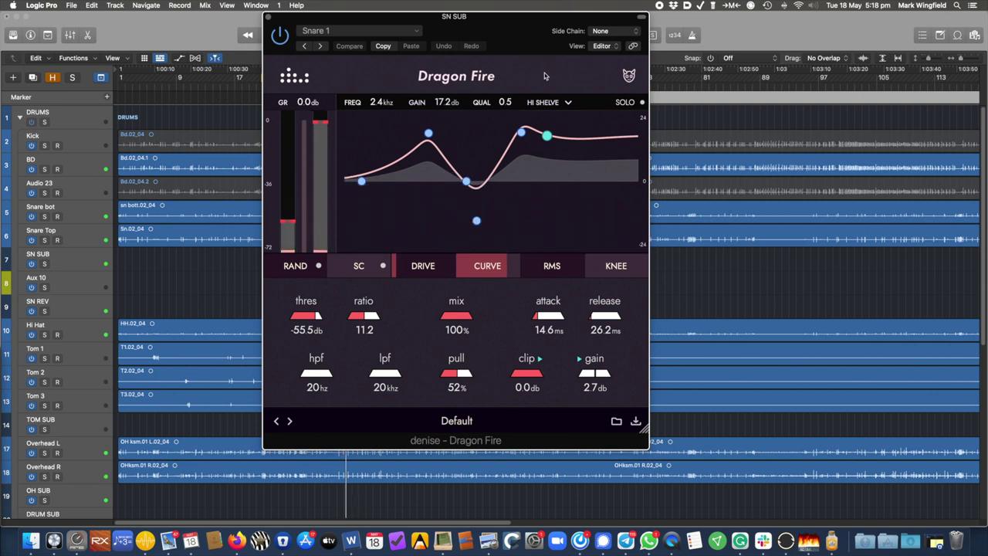
mouse_move(510, 33)
mouse_down()
mouse_move(529, 31)
mouse_move(514, 34)
mouse_move(525, 42)
mouse_up()
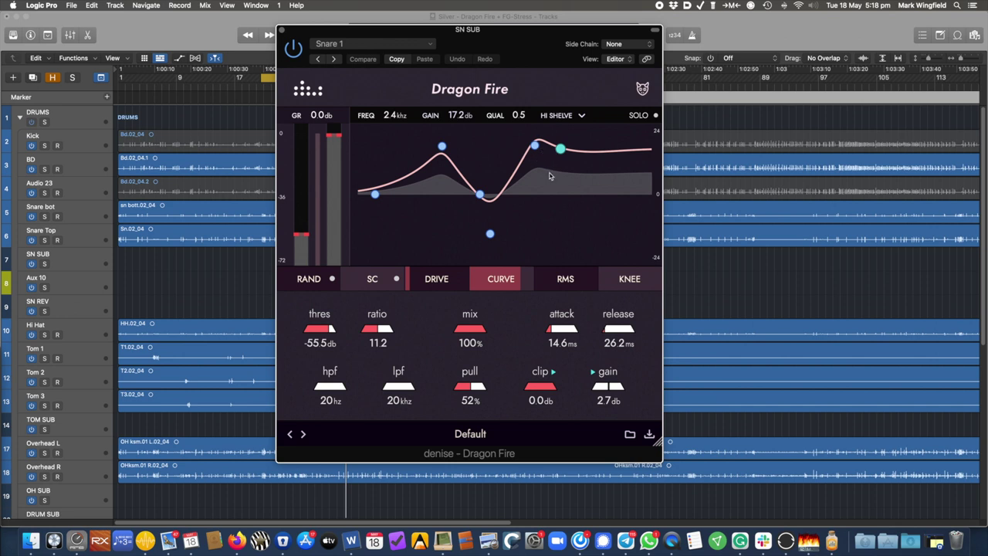
drag(535, 50, 533, 63)
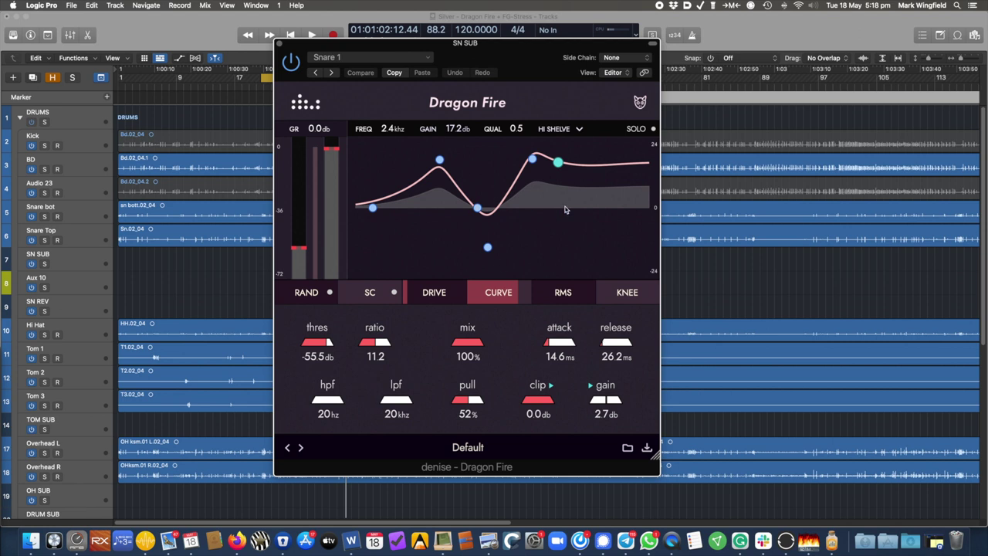
drag(519, 56, 566, 46)
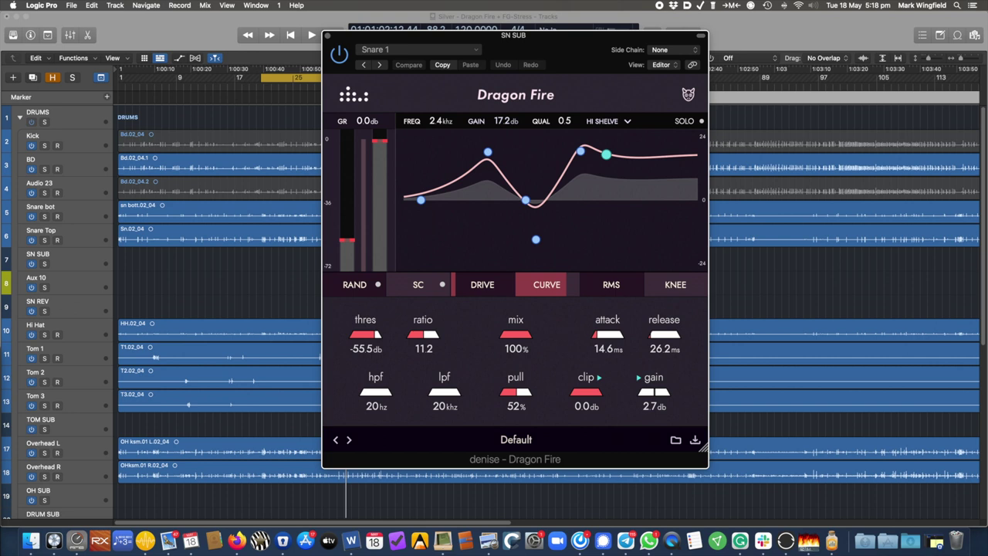
Arrange the two Dragon Fire instances side by side to compare their attack and release settings.
drag(535, 35, 143, 37)
drag(482, 39, 610, 29)
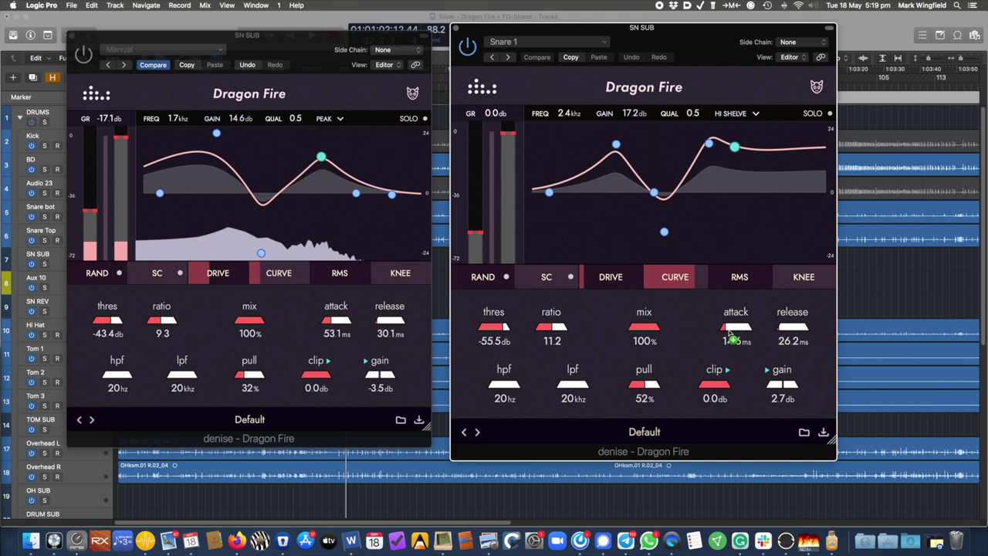
drag(740, 328, 726, 336)
drag(700, 27, 696, 26)
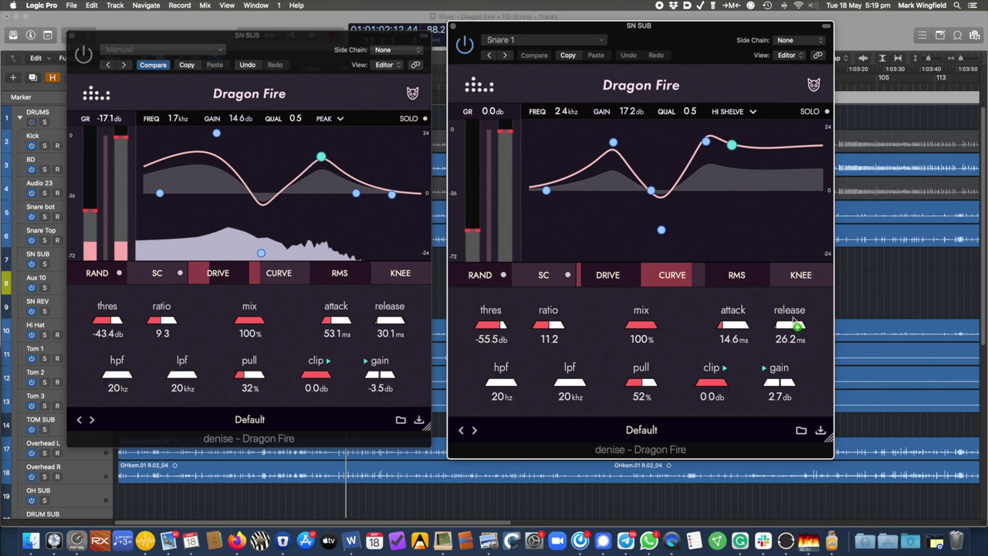
drag(708, 36, 701, 34)
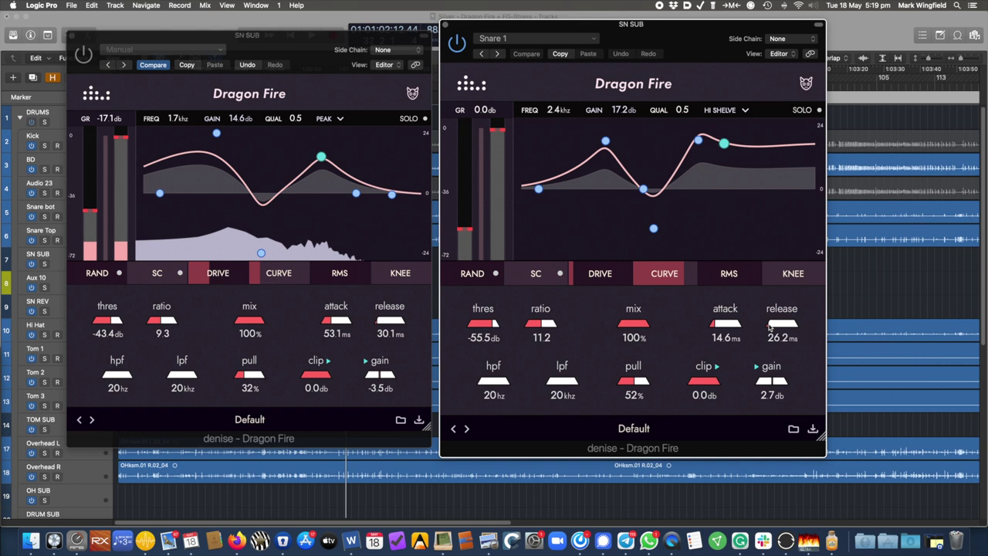
Try a release of 2829.1 ms, set the Snare 1 instance's release to 55.3 ms, and close the other Dragon Fire window.
drag(773, 329, 835, 325)
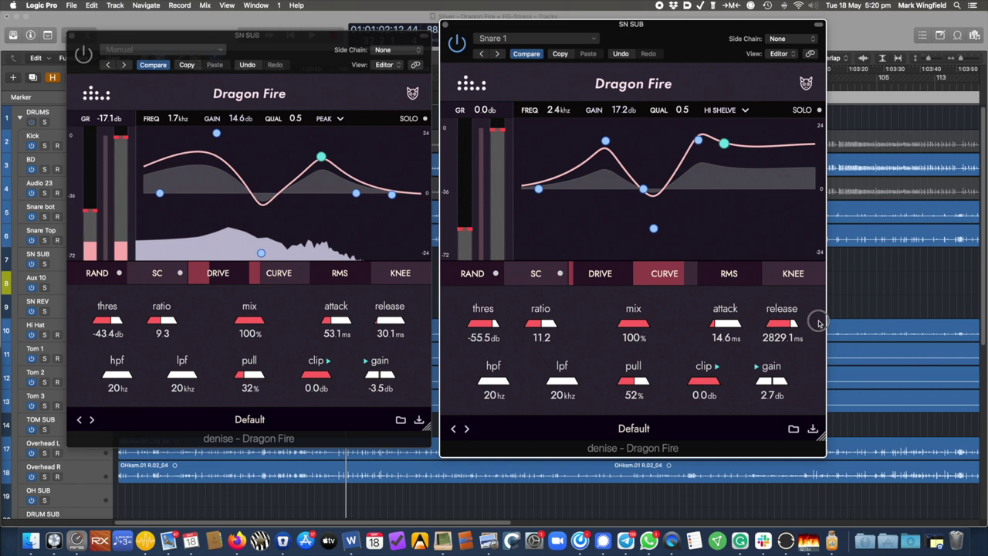
drag(817, 324, 800, 328)
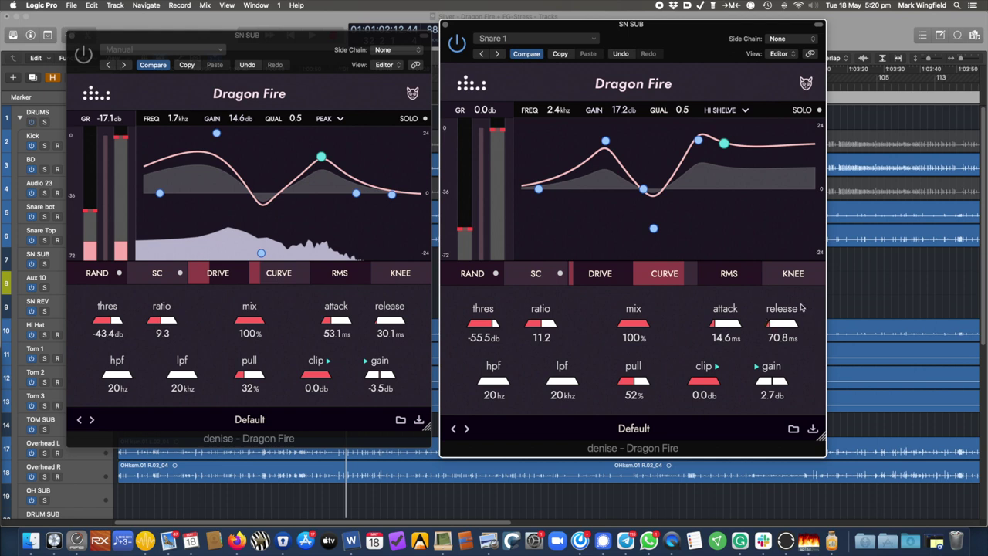
mouse_move(772, 327)
mouse_down()
mouse_move(839, 324)
mouse_move(765, 327)
mouse_move(805, 327)
mouse_move(774, 329)
mouse_up()
click(72, 35)
drag(620, 29, 465, 30)
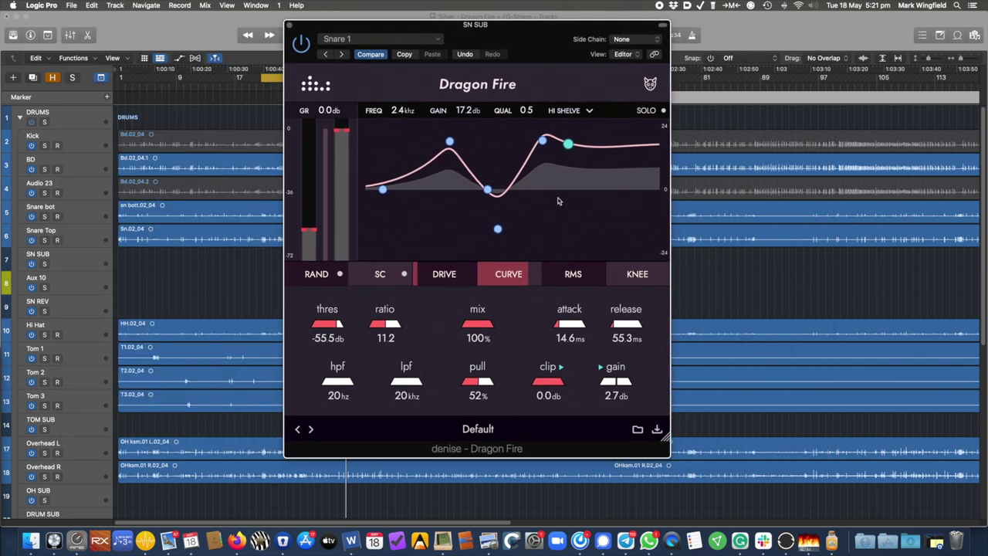
Play the drums and reshape Dragon Fire's EQ: lower the upper boost, shift the low-mid peak upward, and set the dip to 572 Hz, -10.7 dB.
key(space)
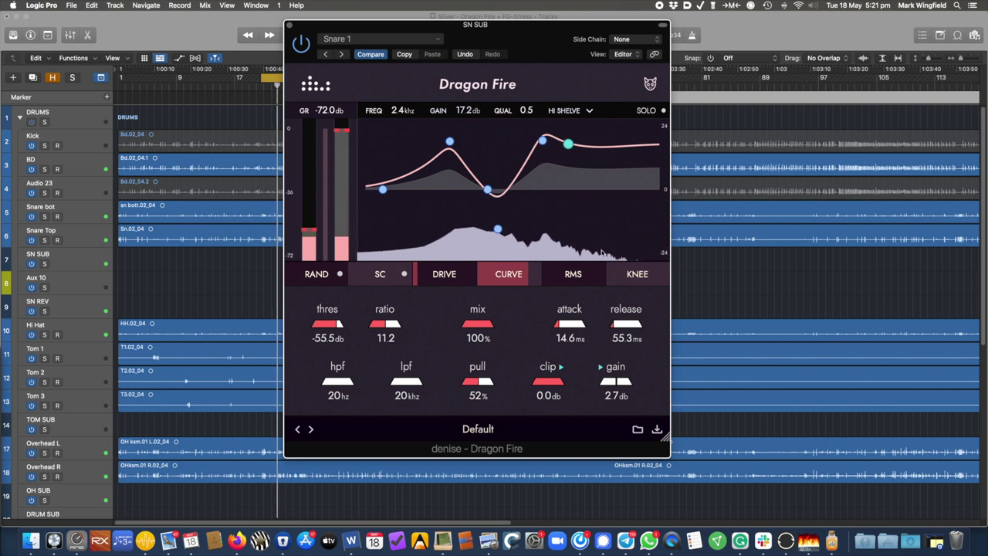
drag(543, 140, 549, 170)
drag(450, 142, 477, 136)
mouse_move(499, 228)
mouse_down()
mouse_move(505, 206)
mouse_move(508, 218)
mouse_up()
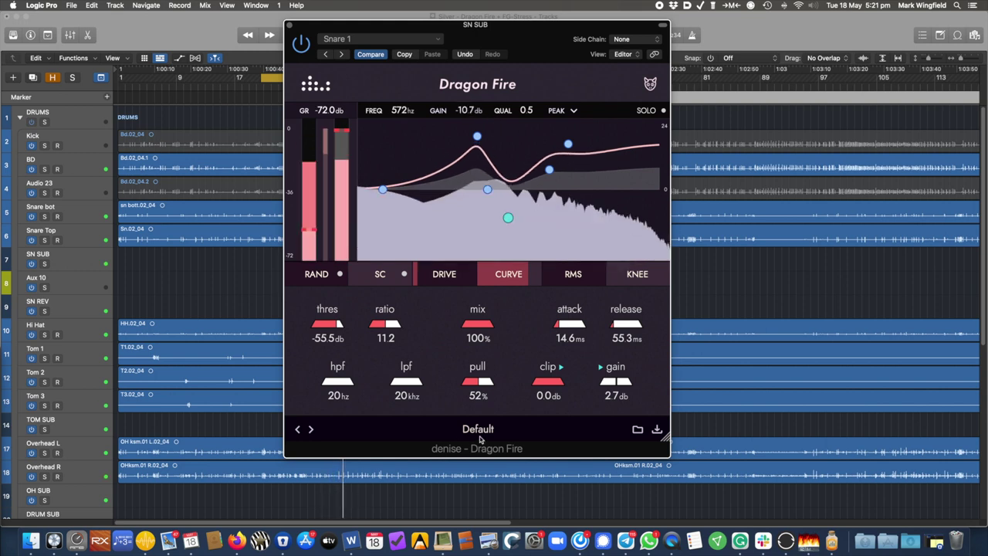
Try pull at 0% and 100%, and set it to 42% with attack at 71.7 ms and gain at -0.4 dB.
drag(484, 395, 441, 380)
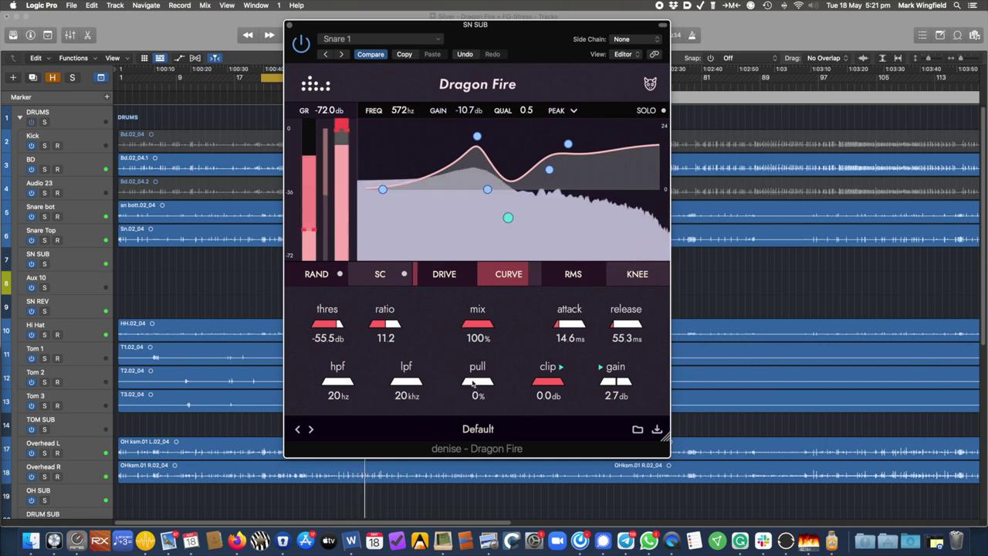
drag(468, 382, 537, 375)
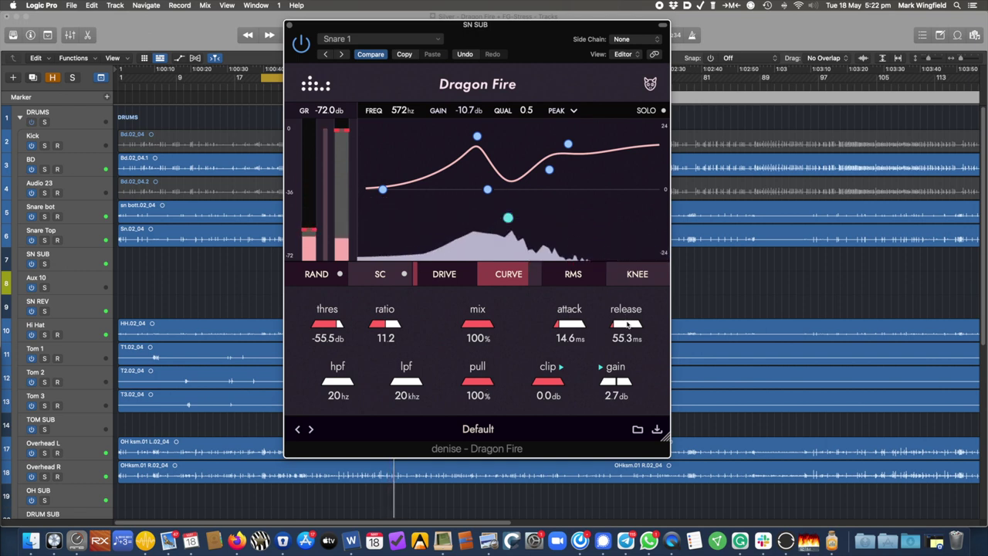
drag(569, 327, 578, 323)
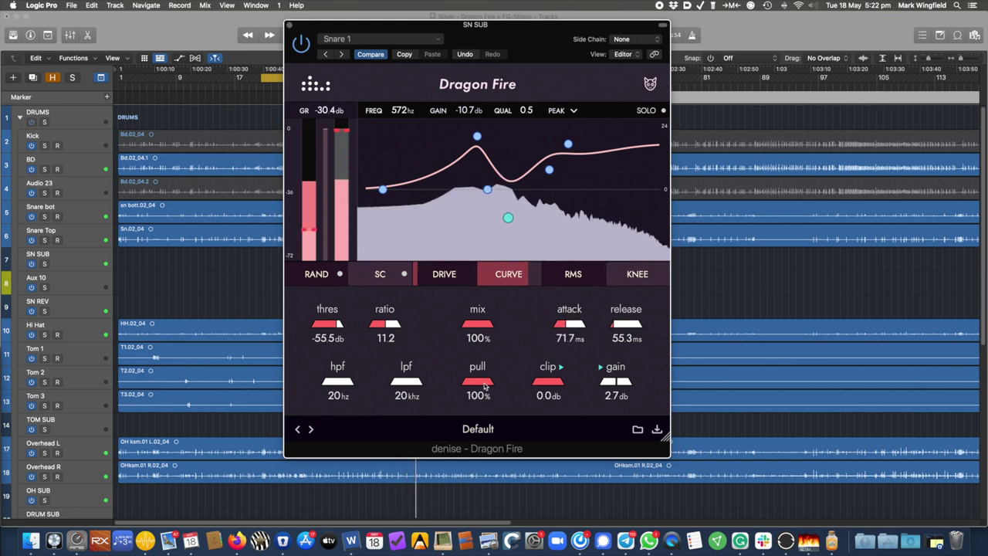
mouse_move(481, 384)
mouse_down()
mouse_move(454, 386)
mouse_move(477, 382)
mouse_up()
drag(618, 382, 615, 384)
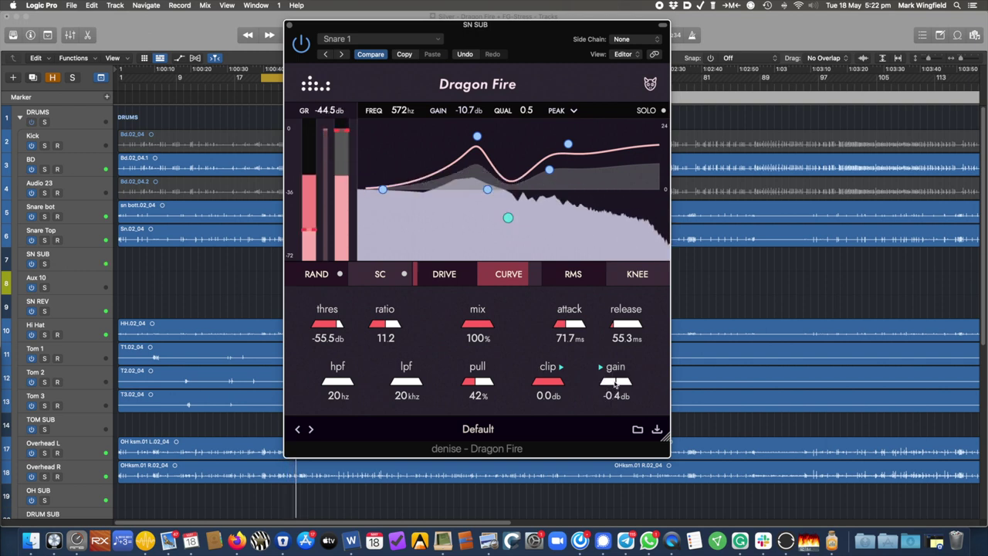
Tighten the compression with attack at 21.3 ms, ratio at 40.0, release at 4.9 ms and threshold at -58.4 dB.
drag(561, 328, 557, 332)
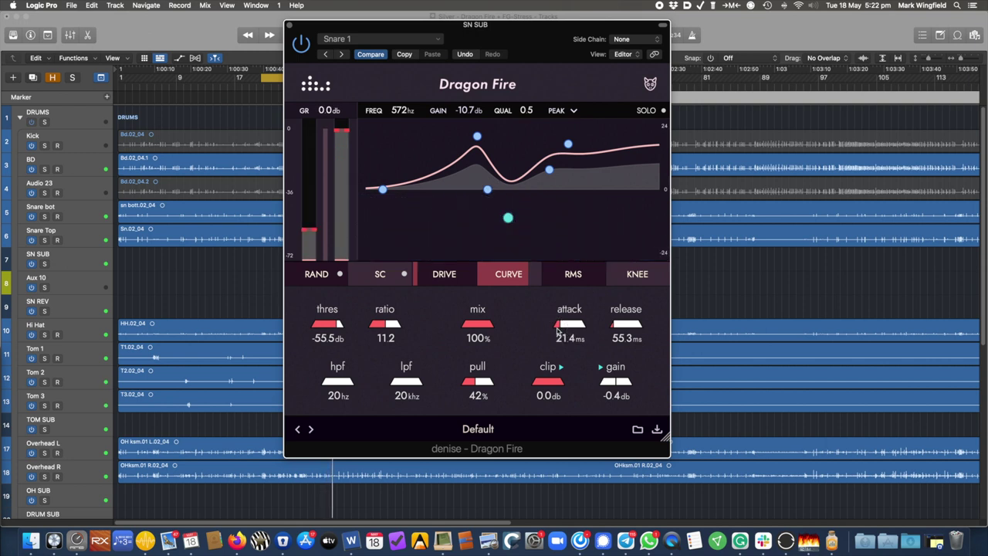
drag(386, 327, 424, 325)
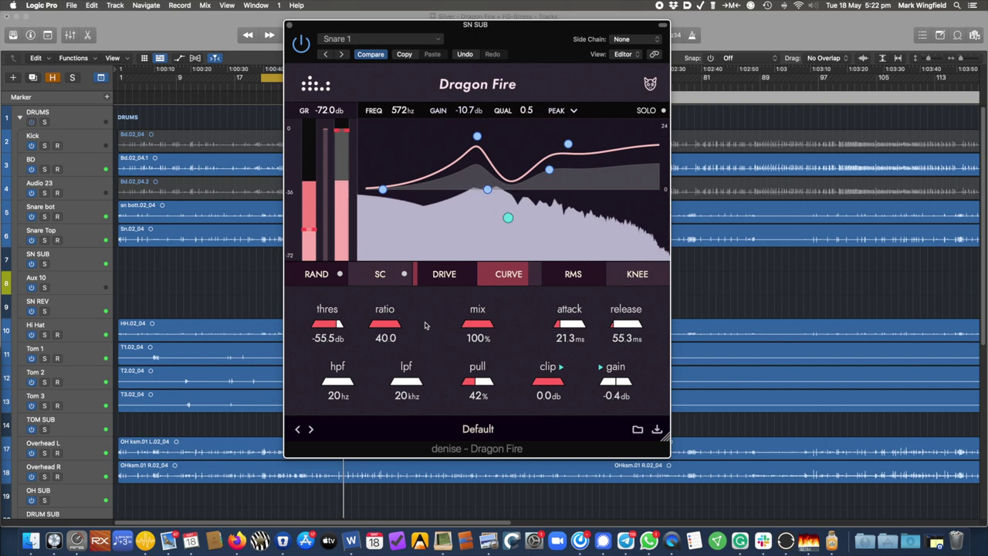
click(607, 330)
drag(607, 331, 618, 328)
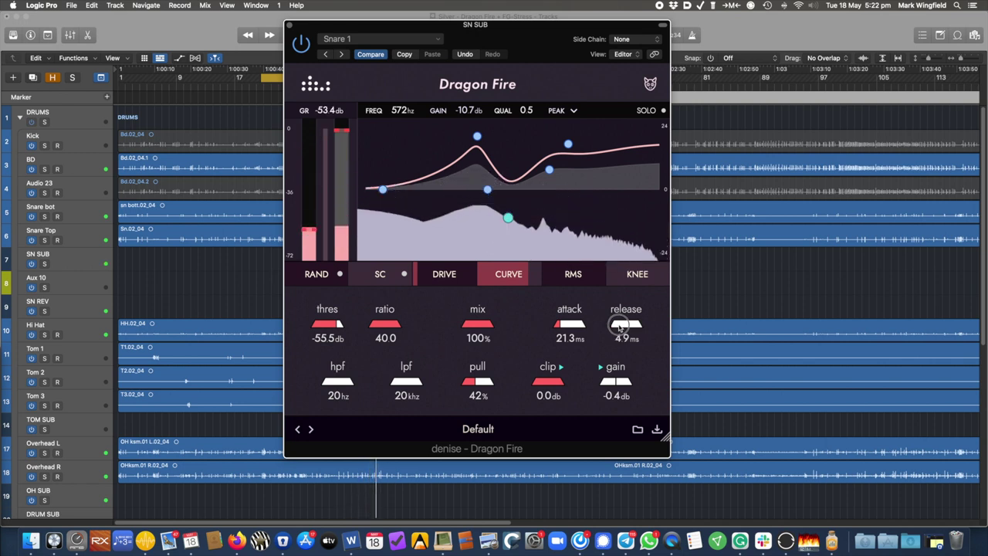
drag(340, 329, 340, 323)
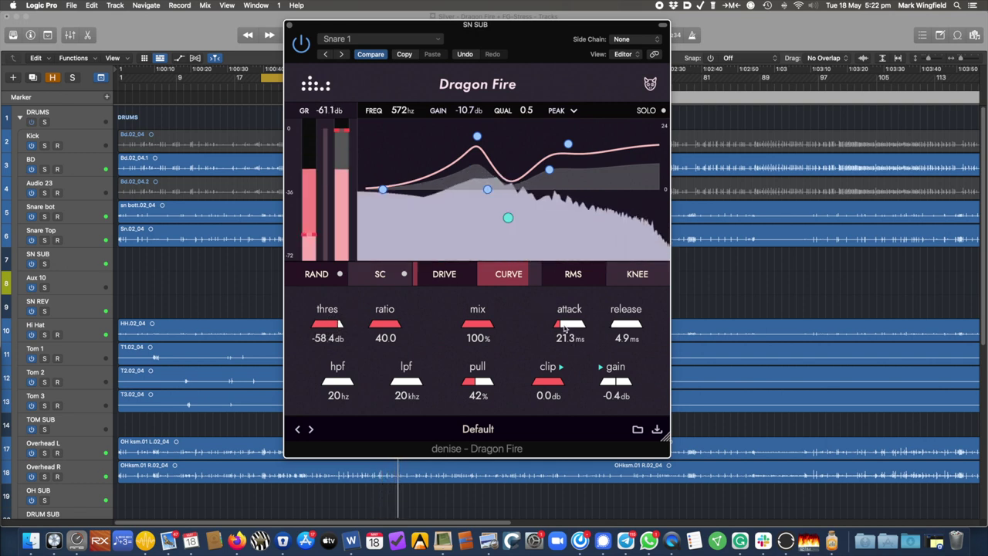
Lower the curve to about a fifth and set gain to 2.4 dB, ratio to 12.1, pull to 58% and attack to 26.1 ms.
drag(563, 325, 479, 283)
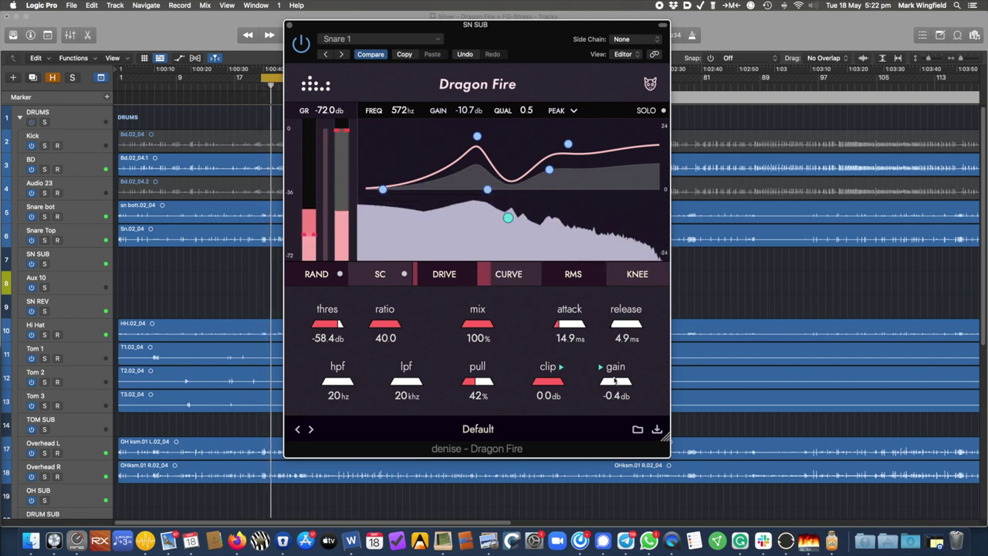
drag(616, 386, 620, 389)
drag(393, 340, 368, 335)
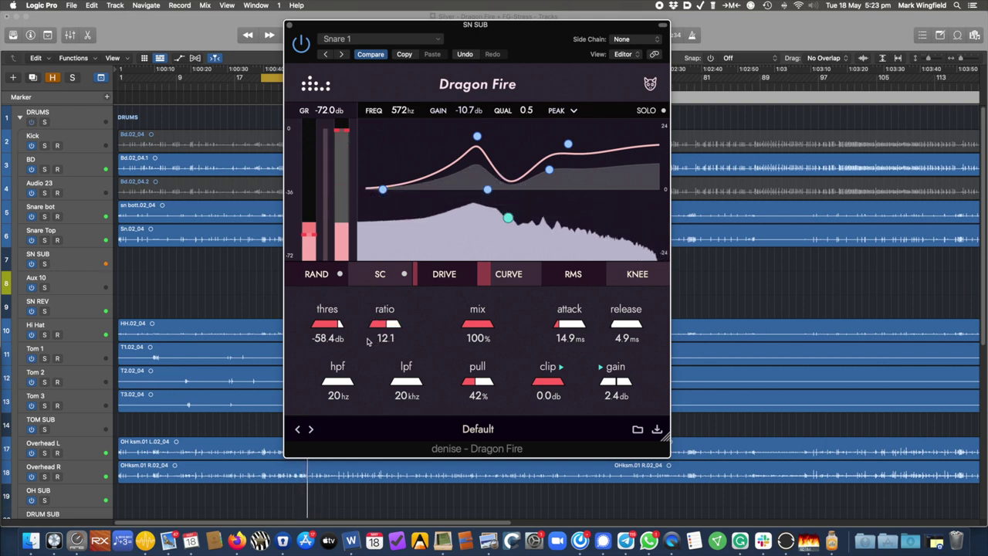
mouse_move(476, 383)
mouse_down()
mouse_move(489, 382)
mouse_move(475, 381)
mouse_up()
drag(561, 325, 570, 324)
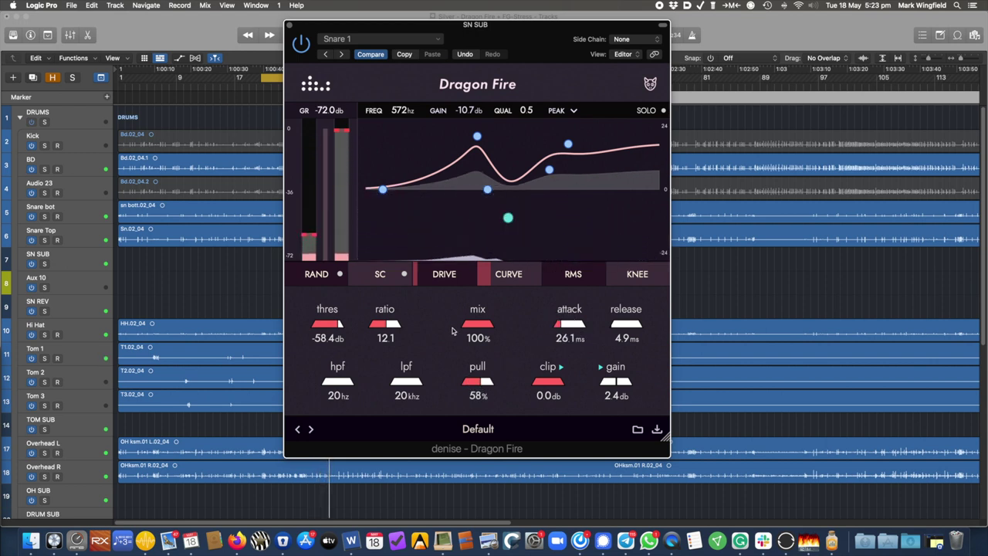
Set the threshold to -51.2 dB and gain to 0.1 dB, and try a 116.2 ms release before shortening it to 21.4 ms.
drag(337, 325, 329, 333)
drag(615, 380, 615, 376)
drag(625, 326, 630, 326)
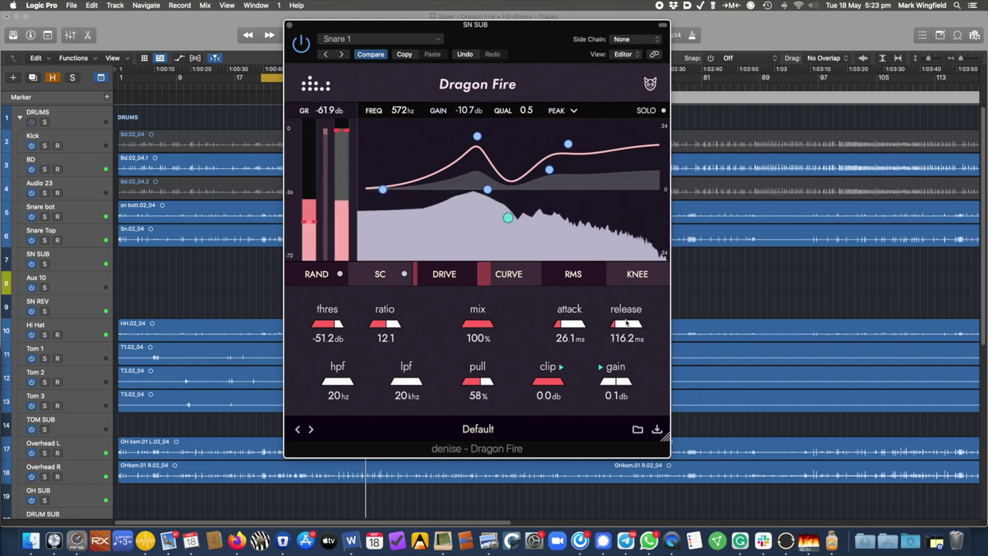
drag(617, 327, 618, 326)
drag(616, 327, 615, 331)
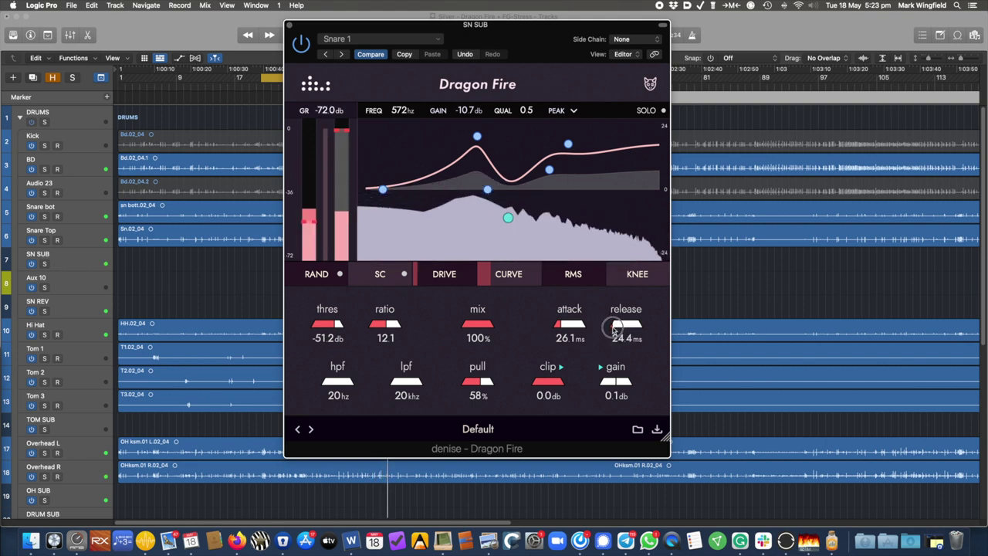
Set Dragon Fire's knee to 35% and raise its curve to about 74%.
mouse_move(637, 277)
mouse_down()
mouse_move(653, 254)
mouse_move(648, 274)
mouse_up()
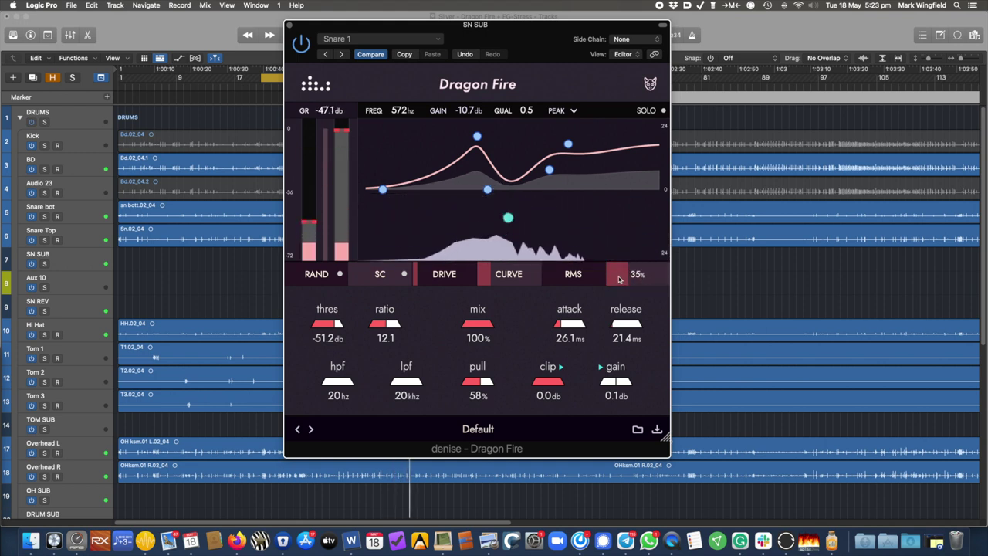
click(496, 278)
drag(497, 278, 506, 261)
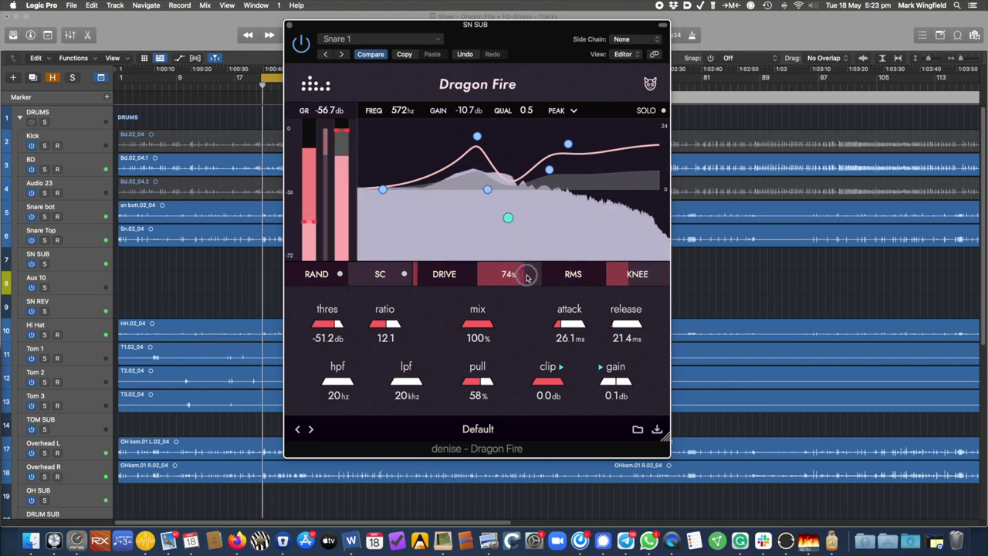
Reset Dragon Fire's knee, try the drive at 79% before lowering it again, and set the ratio to 5.9.
double_click(623, 276)
click(572, 313)
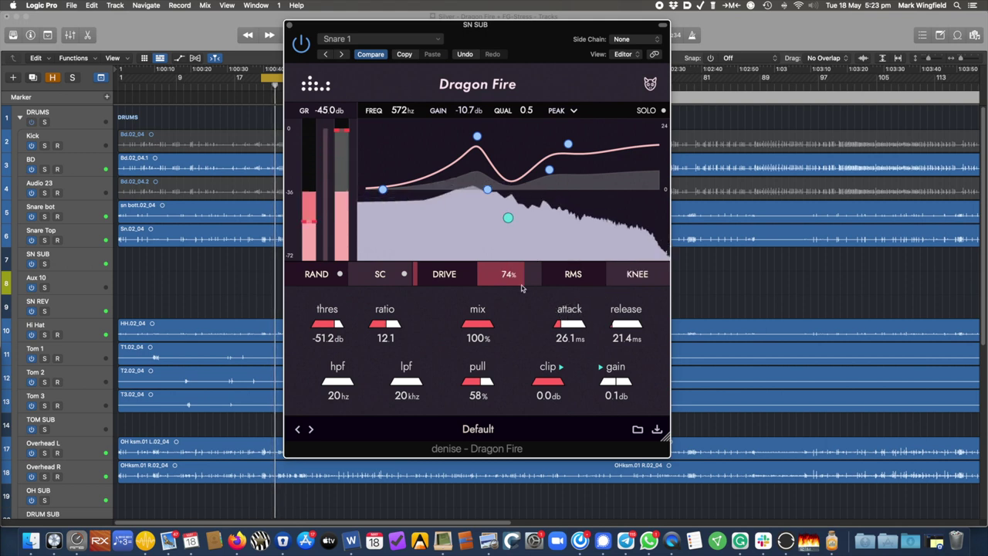
drag(430, 280, 461, 276)
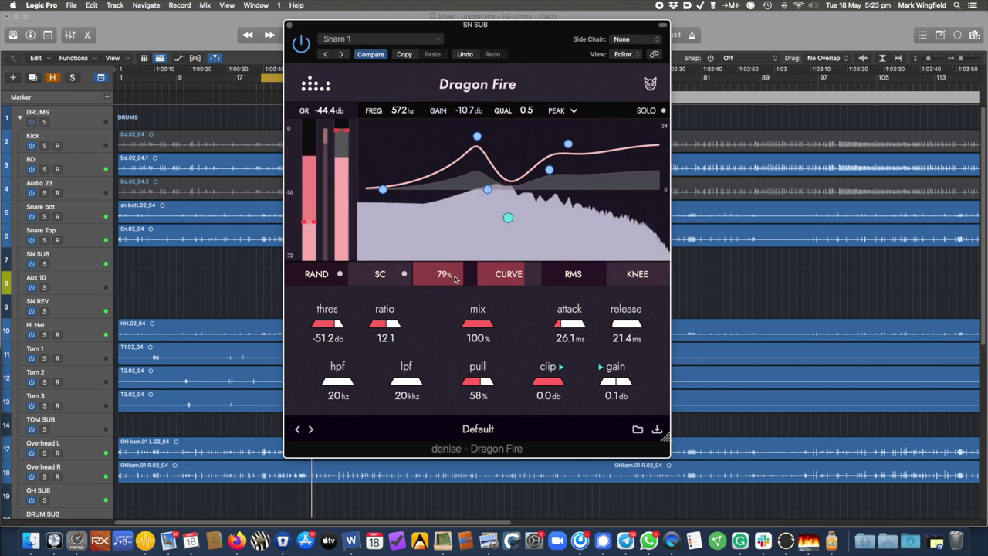
drag(454, 278, 432, 287)
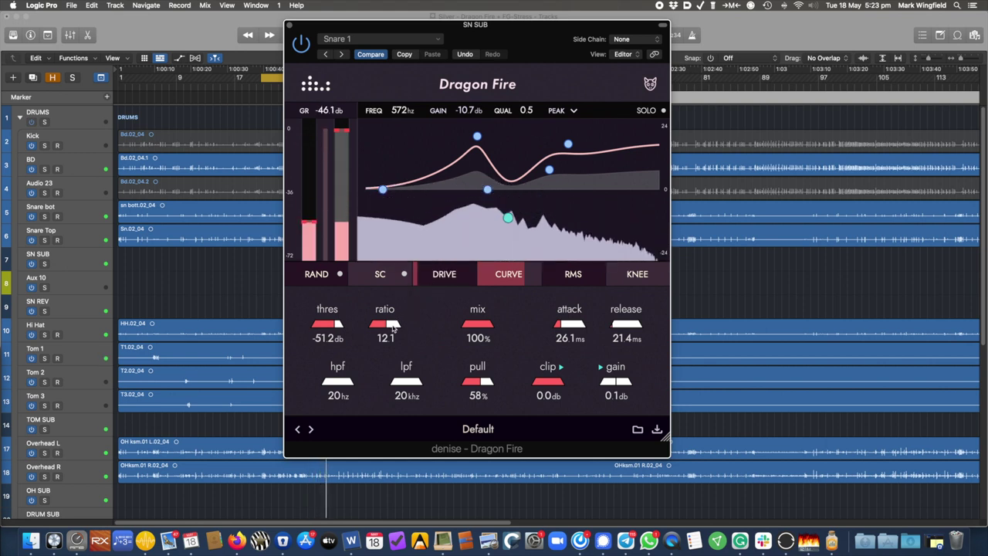
drag(379, 318, 375, 332)
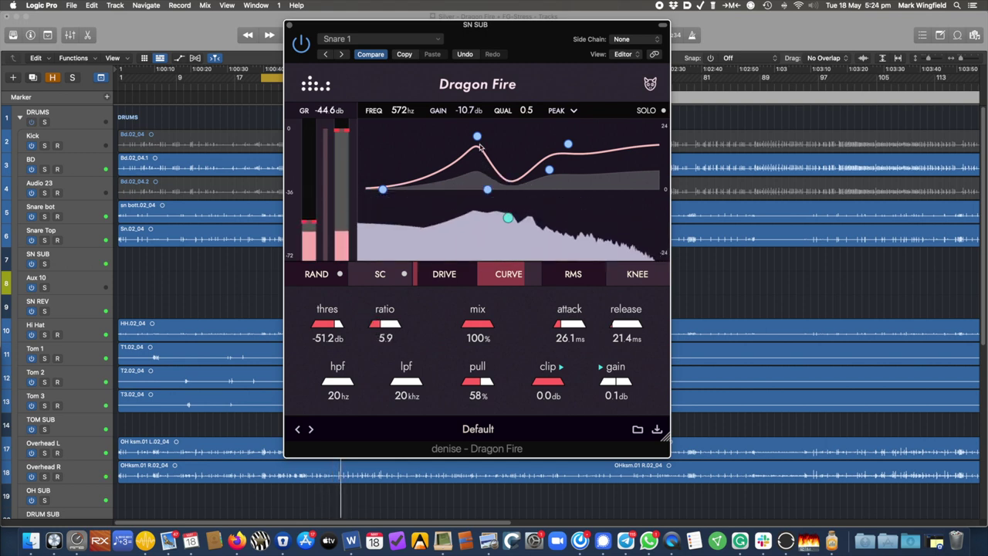
Boost the high shelf to 23.7 dB at 2.4 kHz and set the peaks to 20.1 dB at 221 Hz and 13.9 dB at 1.6 kHz.
drag(570, 145, 570, 126)
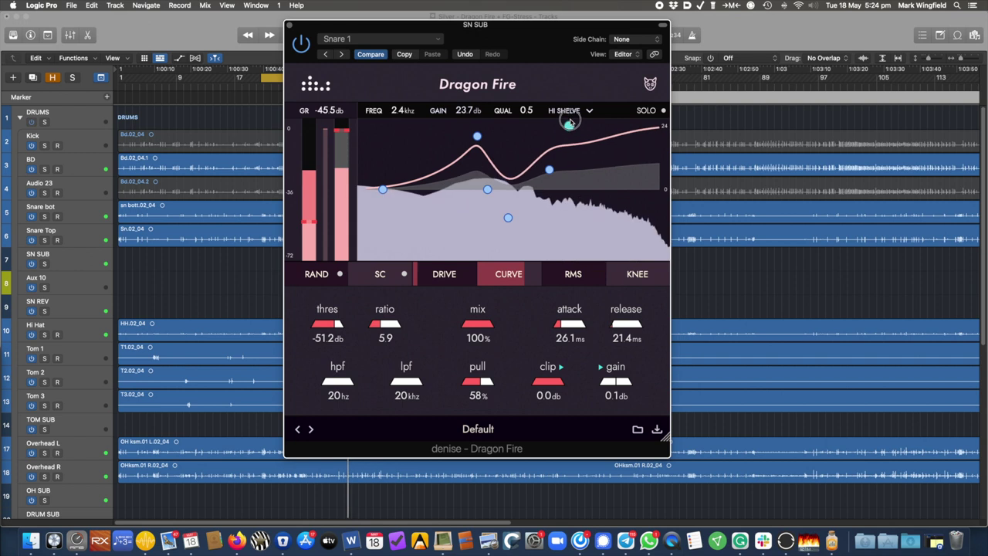
drag(473, 137, 468, 136)
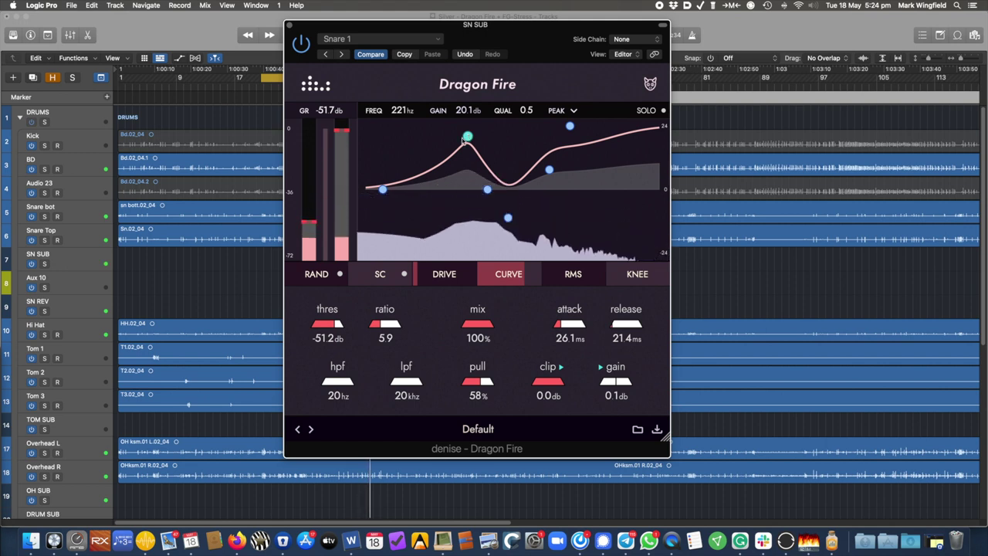
key(space)
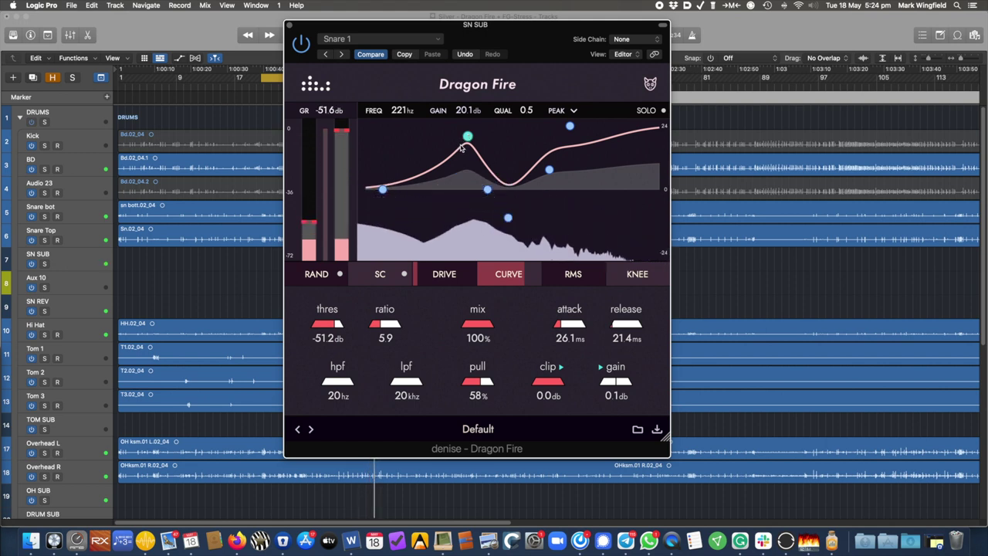
drag(549, 169, 551, 154)
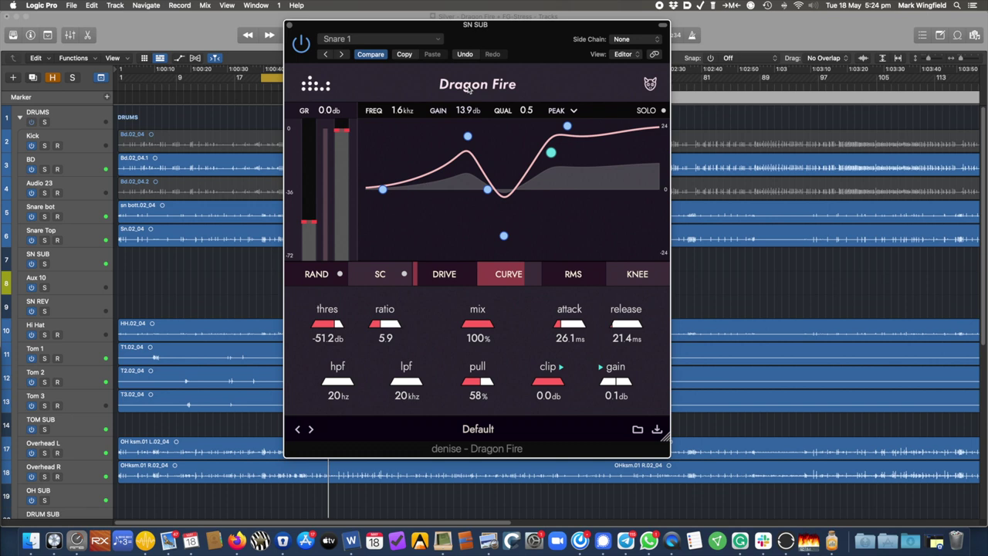
Close the snare bus's Dragon Fire, place the BD track's bx SSL E and Dragon Fire windows apart, and solo BD.
drag(427, 41, 369, 51)
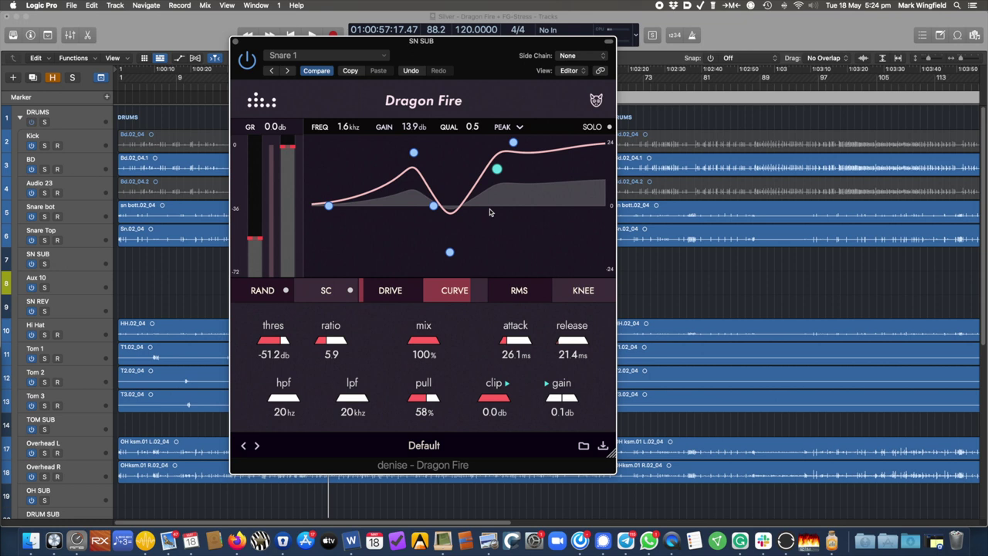
click(236, 41)
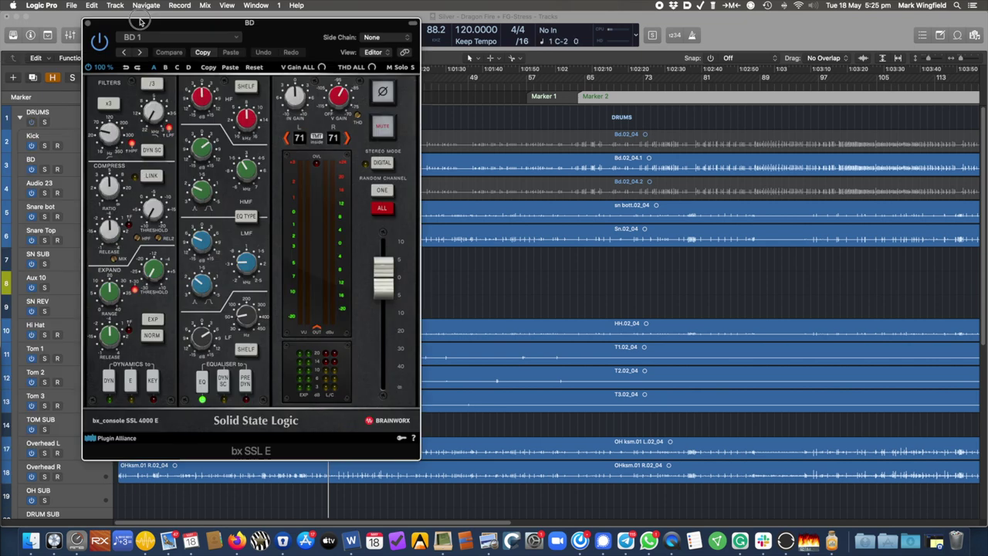
drag(130, 25, 191, 34)
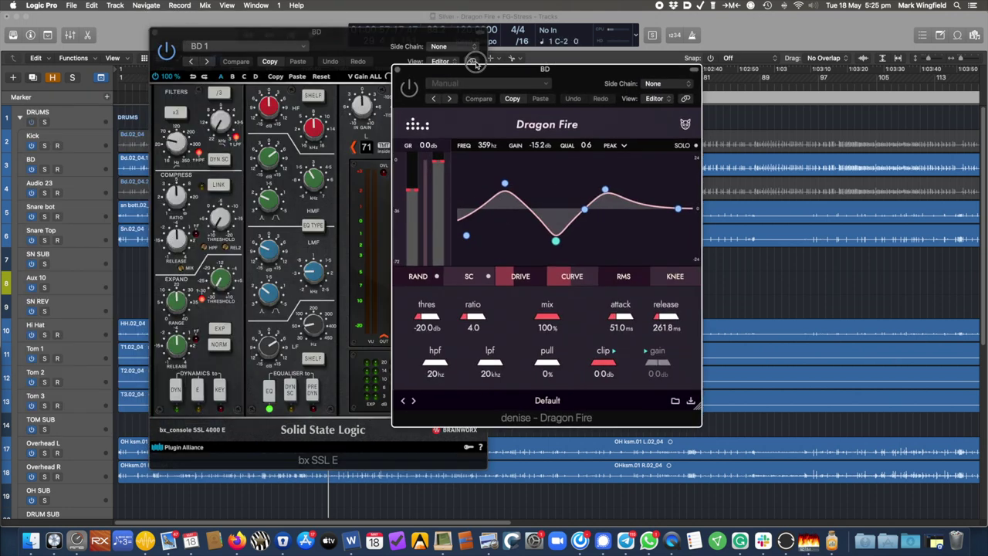
drag(432, 69, 597, 47)
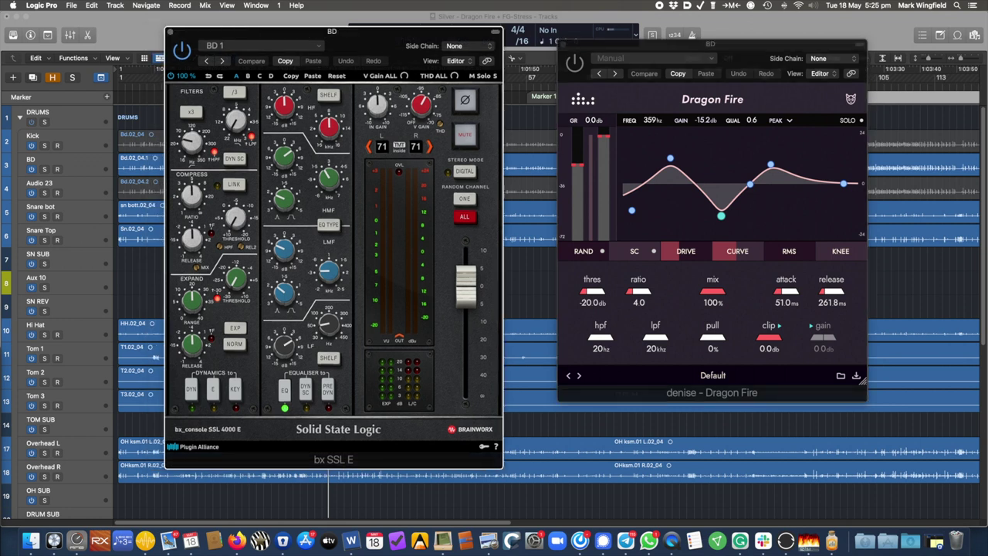
key(s)
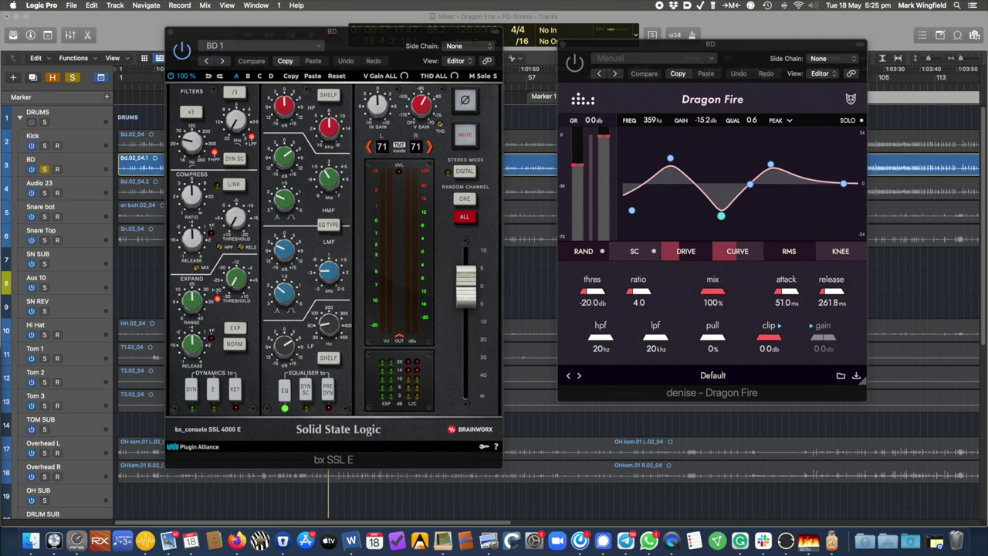
Compare bx SSL E and Dragon Fire on the soloed BD by toggling their bypasses, leaving only Dragon Fire enabled.
click(182, 50)
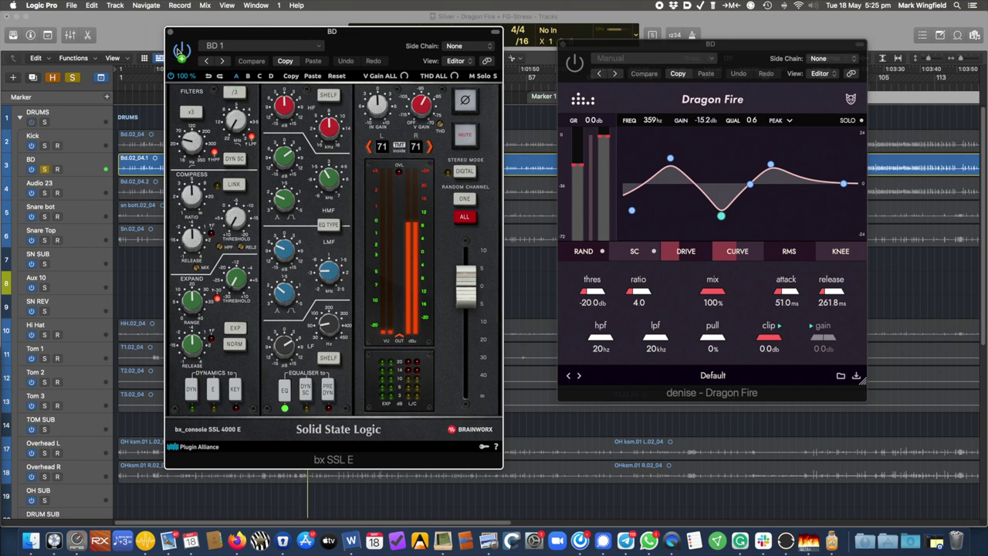
click(183, 51)
click(642, 67)
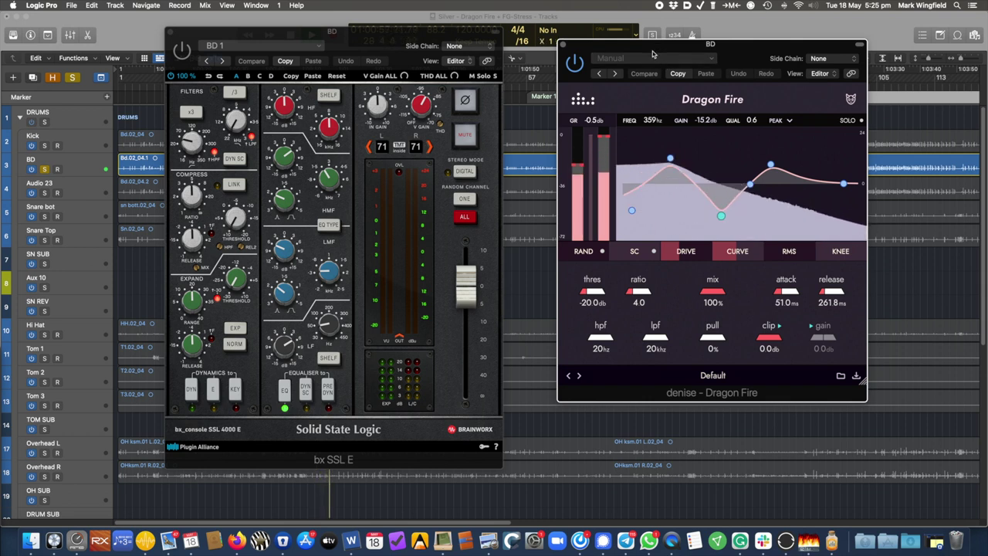
click(575, 64)
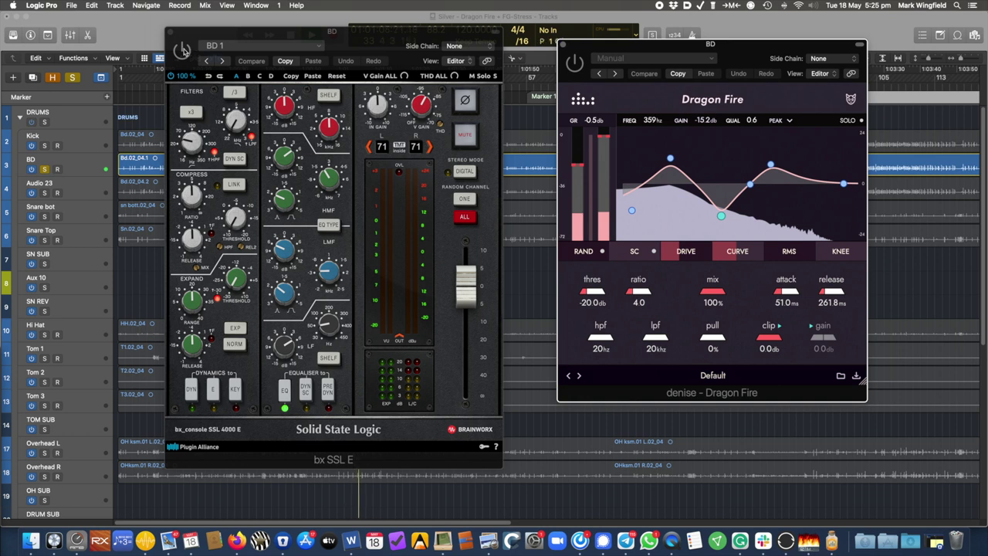
click(181, 50)
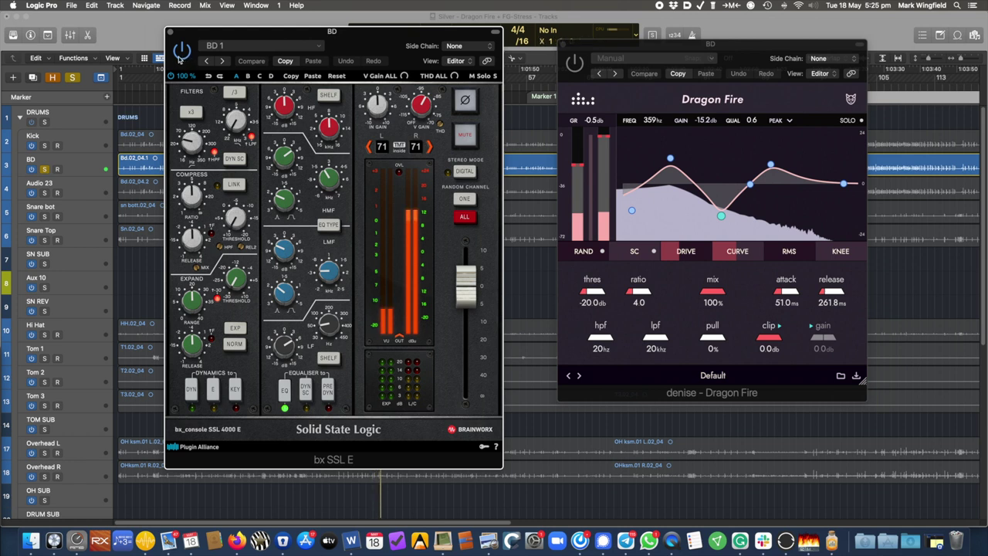
click(177, 50)
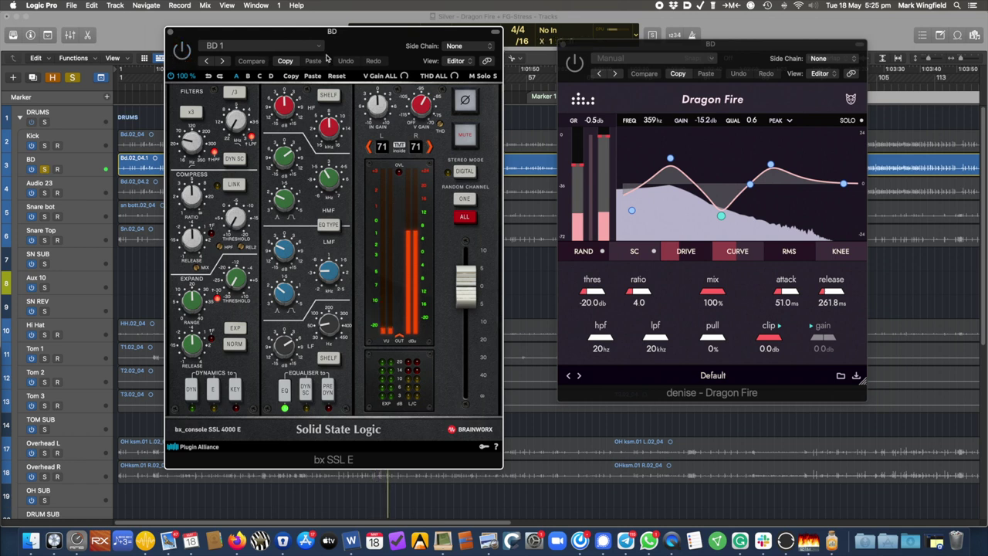
click(572, 77)
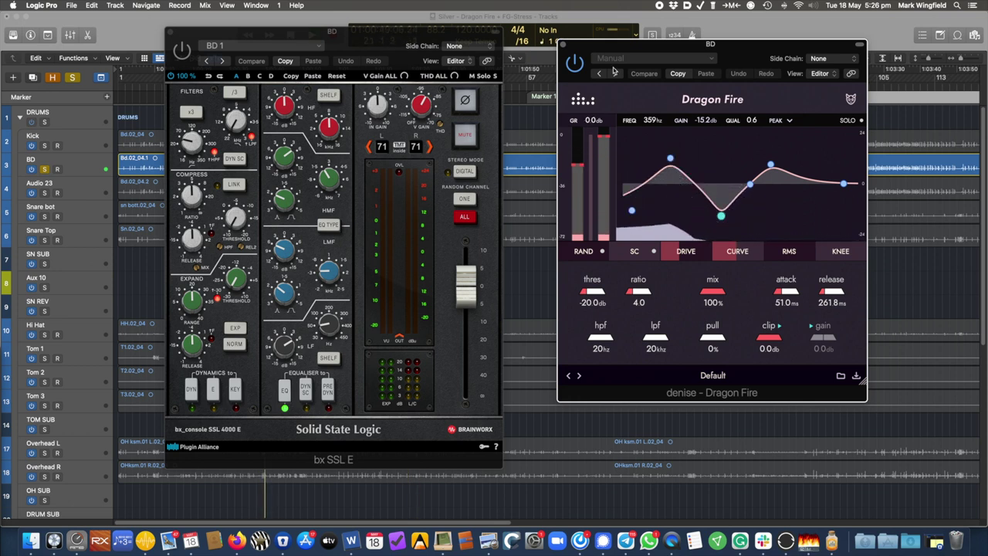
Arrange BD's bx SSL E and Dragon Fire windows side by side so that both interfaces are fully visible.
drag(613, 49, 589, 42)
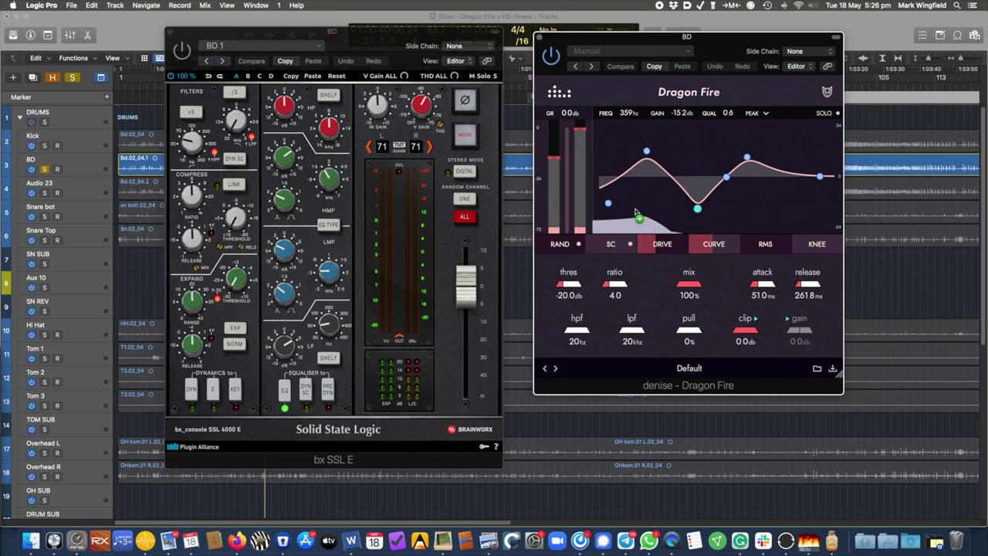
drag(627, 37, 616, 30)
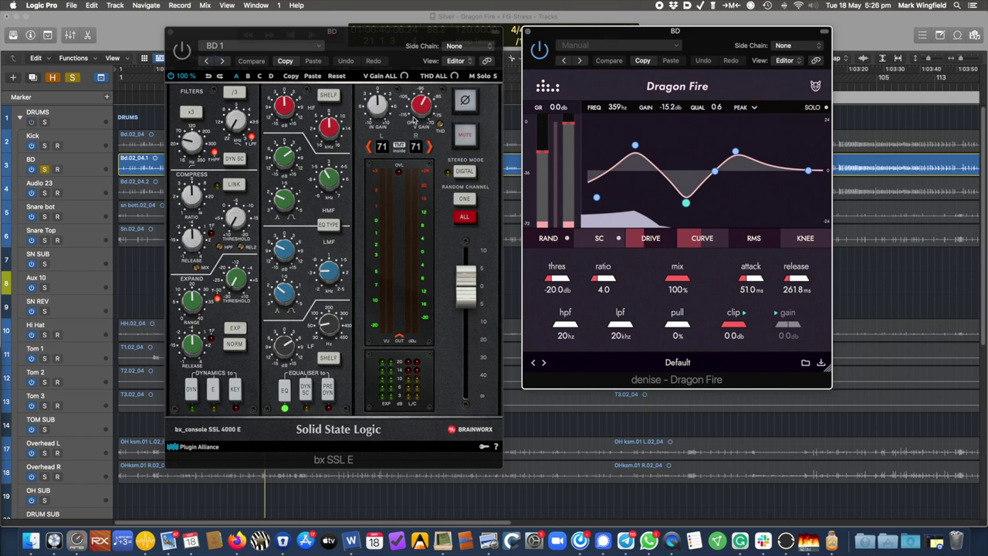
drag(407, 43, 346, 41)
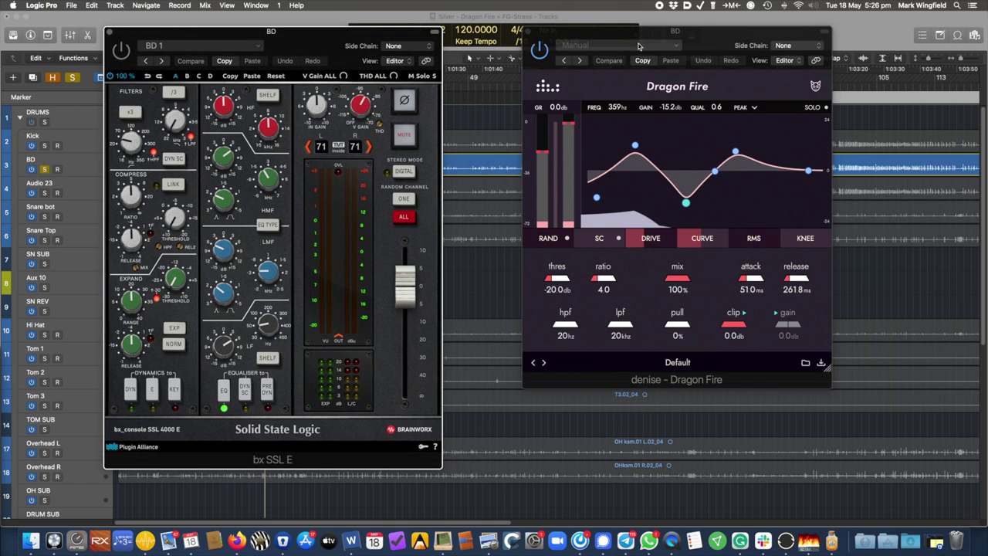
drag(638, 46, 570, 46)
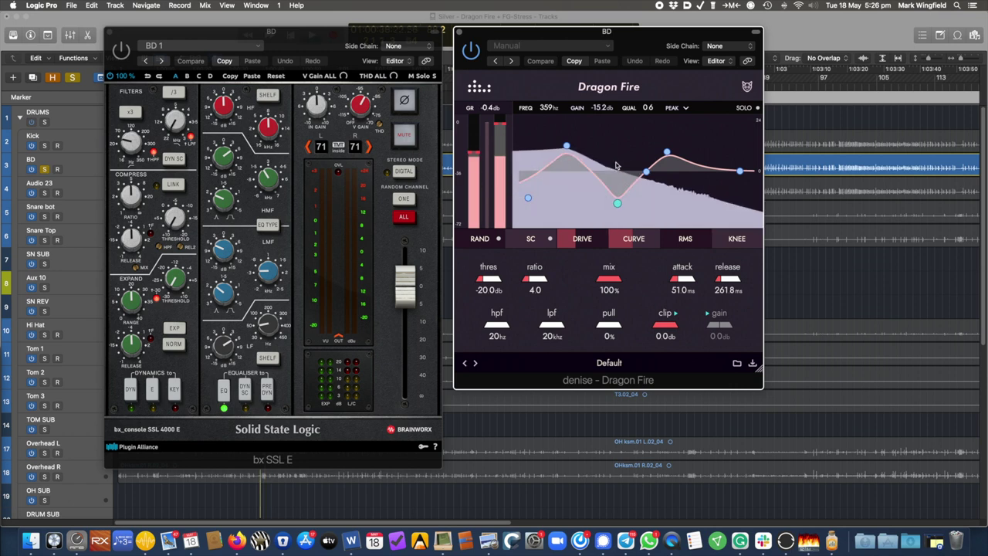
Raise Dragon Fire's upper EQ peak slightly and give the low peak 17.8 dB gain at 40 Hz with quality 2.7.
click(668, 153)
mouse_move(669, 154)
mouse_down()
mouse_move(679, 132)
mouse_move(704, 137)
mouse_move(649, 145)
mouse_move(668, 145)
mouse_up()
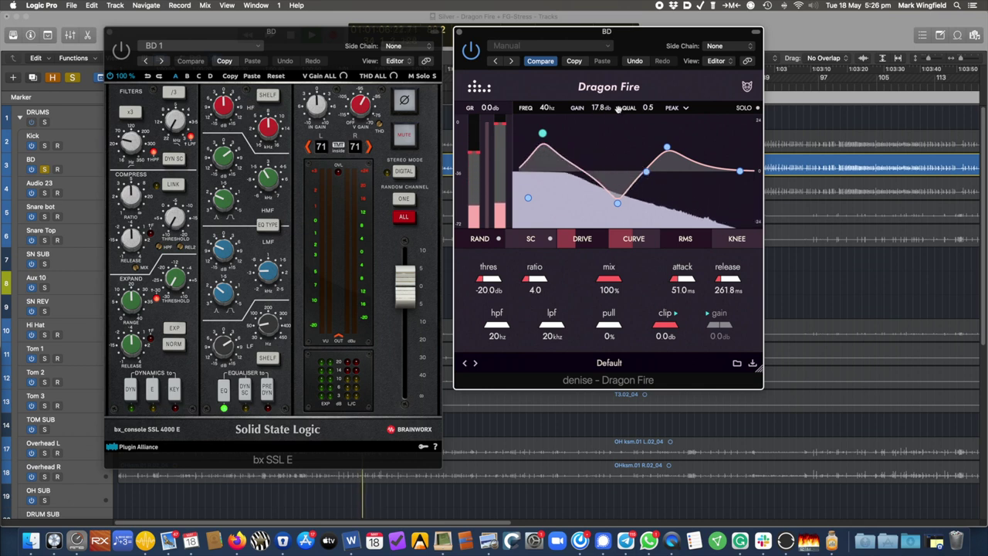
drag(647, 108, 651, 71)
drag(647, 105, 650, 71)
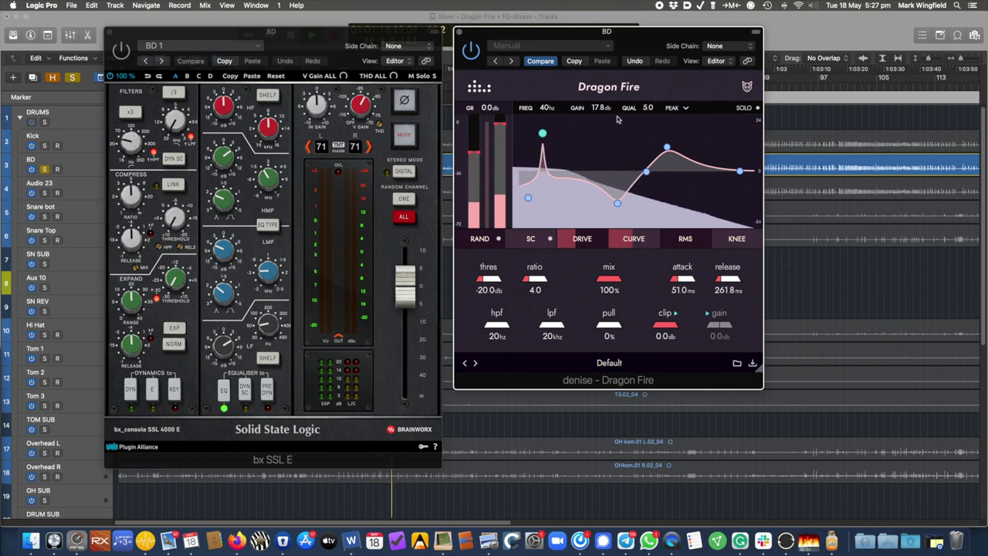
drag(647, 107, 642, 123)
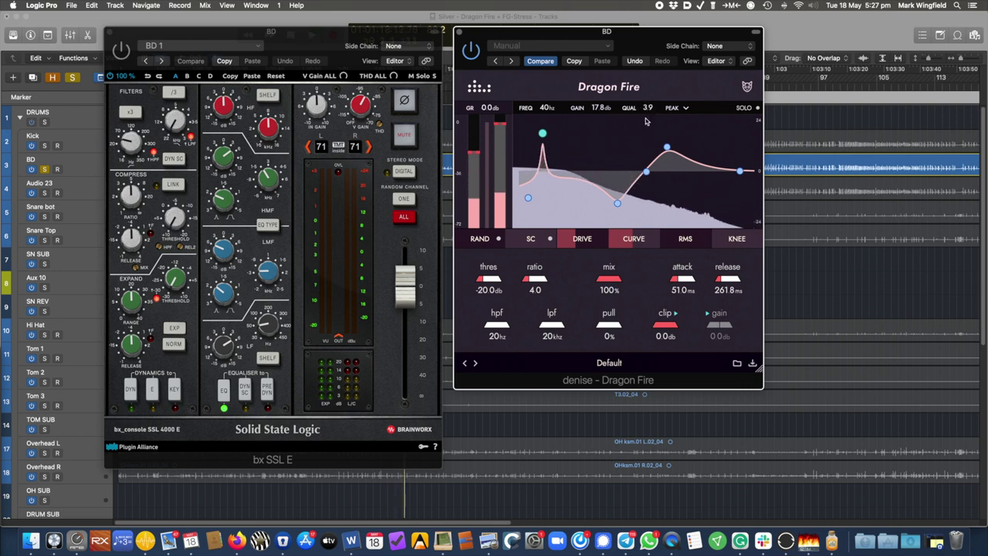
click(647, 108)
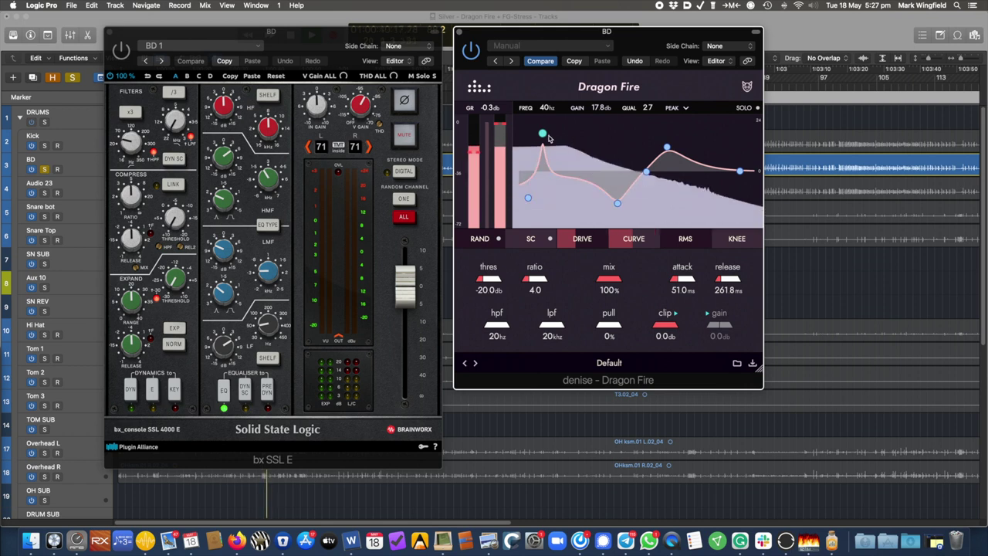
Sweep the narrow low peak through 61 Hz and 86 Hz and return it to about 40 Hz.
drag(543, 135, 545, 133)
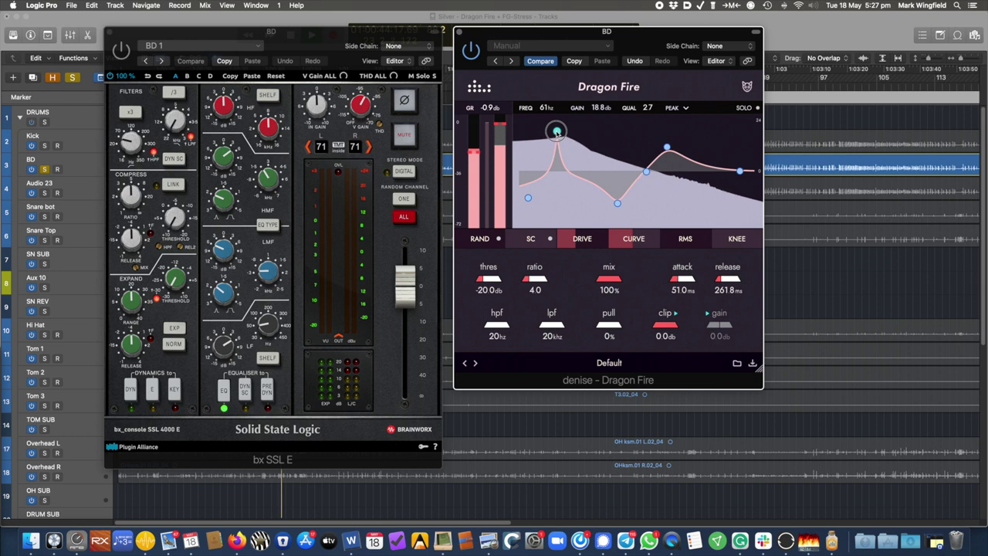
drag(557, 133, 562, 134)
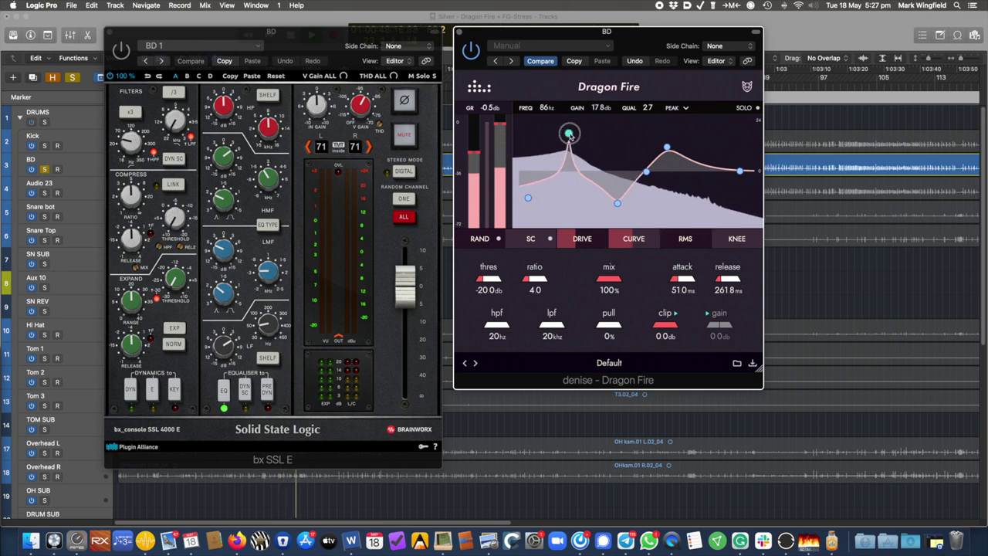
drag(570, 134, 557, 137)
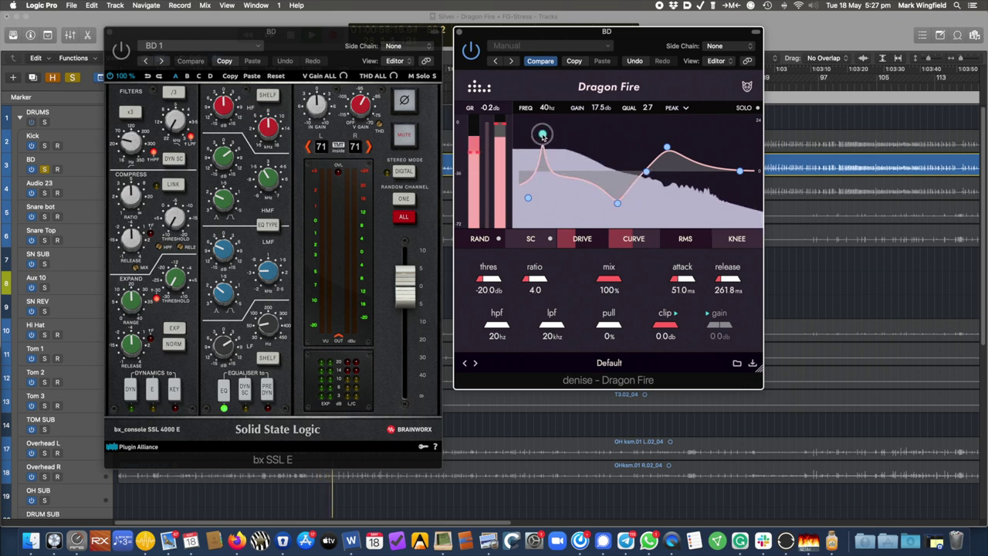
Try the low peak at quality 0.2 before narrowing it, deepen the low-mid cut, and set the upper peak to 14.6 dB at 2.5 kHz.
drag(647, 111, 632, 146)
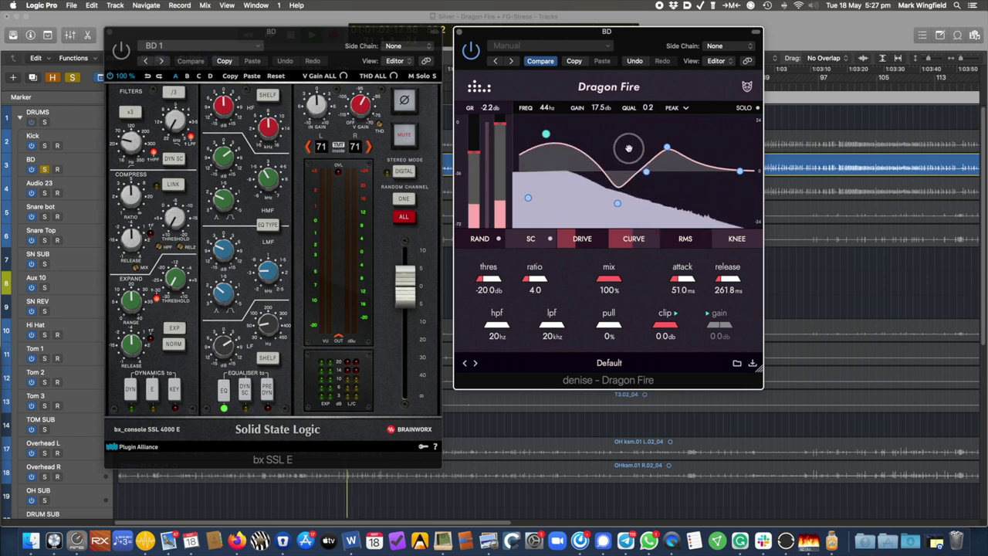
drag(548, 139, 549, 147)
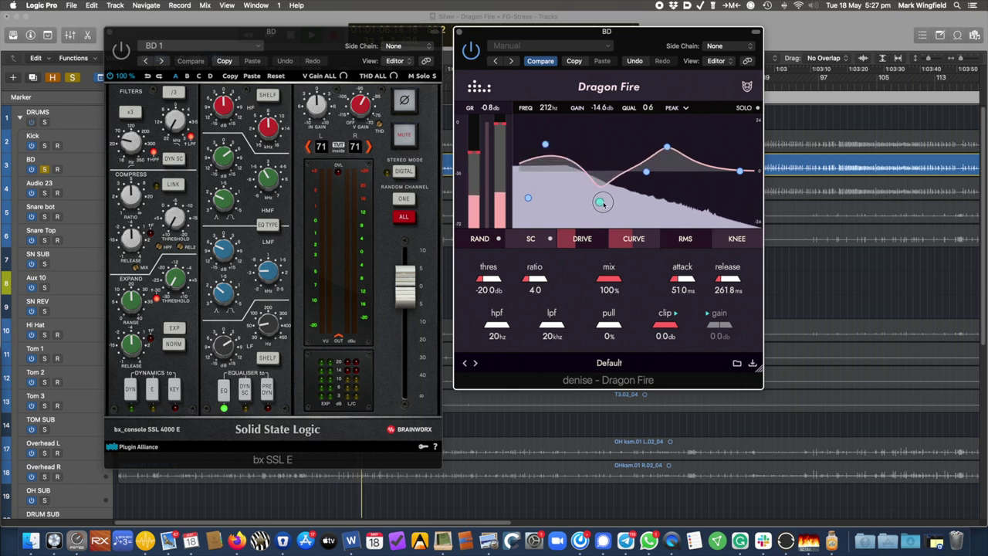
drag(647, 111, 649, 103)
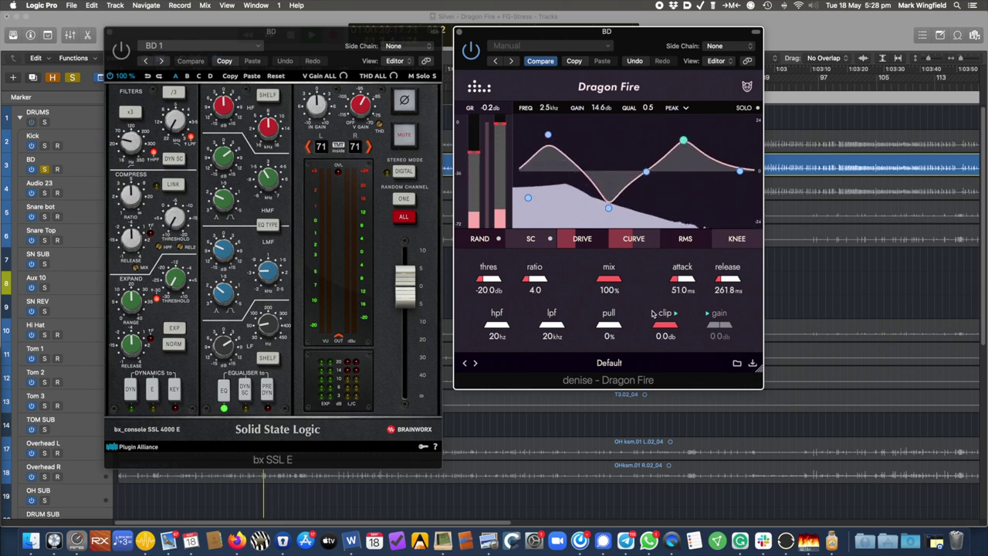
Try the pull and return it to 0%, then set threshold to -40.8 dB, ratio to 19.9, attack to about 91 ms and release to 24.4 ms.
drag(600, 326, 646, 284)
drag(613, 328, 556, 340)
drag(541, 282, 506, 277)
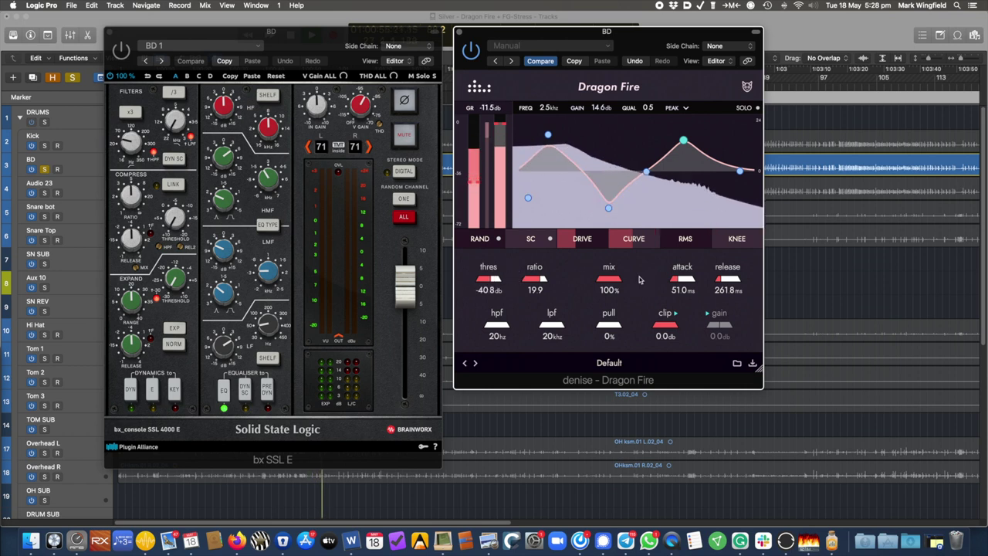
mouse_move(679, 282)
mouse_down()
mouse_move(723, 283)
mouse_move(685, 283)
mouse_move(694, 279)
mouse_up()
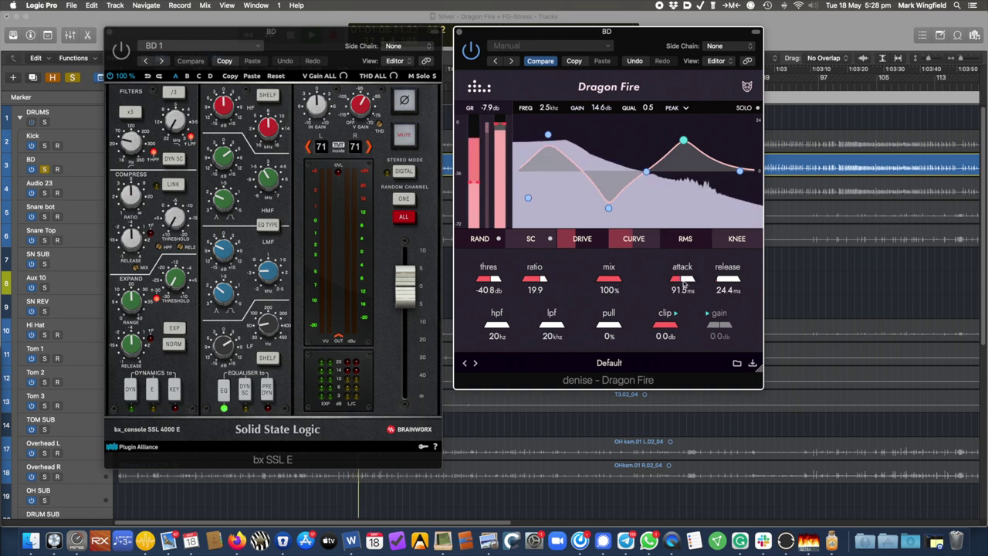
Shorten Dragon Fire's attack to 24.3 ms, lengthen the release to 80.5 ms, and lower the ratio to about 10.7.
mouse_move(612, 323)
mouse_down()
mouse_move(639, 316)
mouse_move(610, 337)
mouse_up()
drag(683, 281, 683, 289)
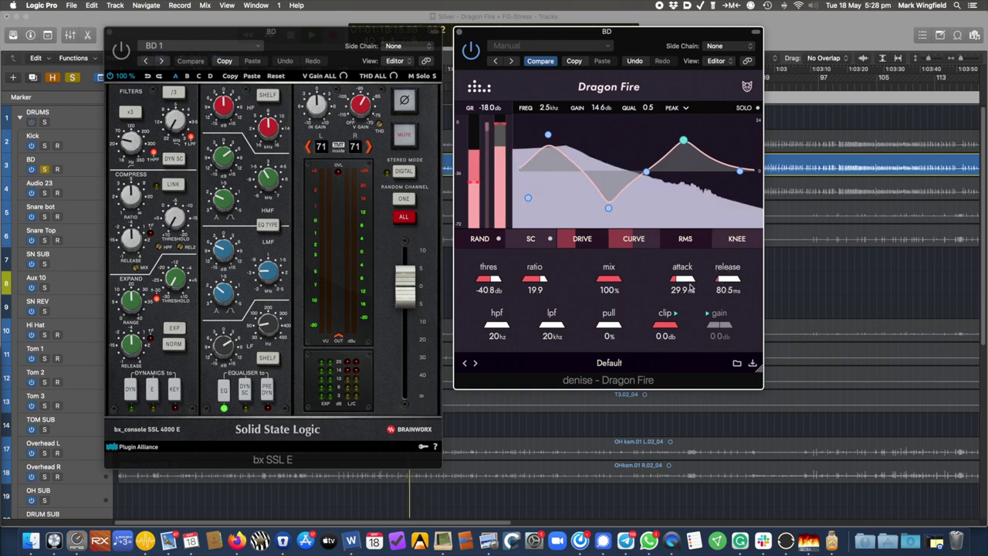
drag(543, 285, 532, 284)
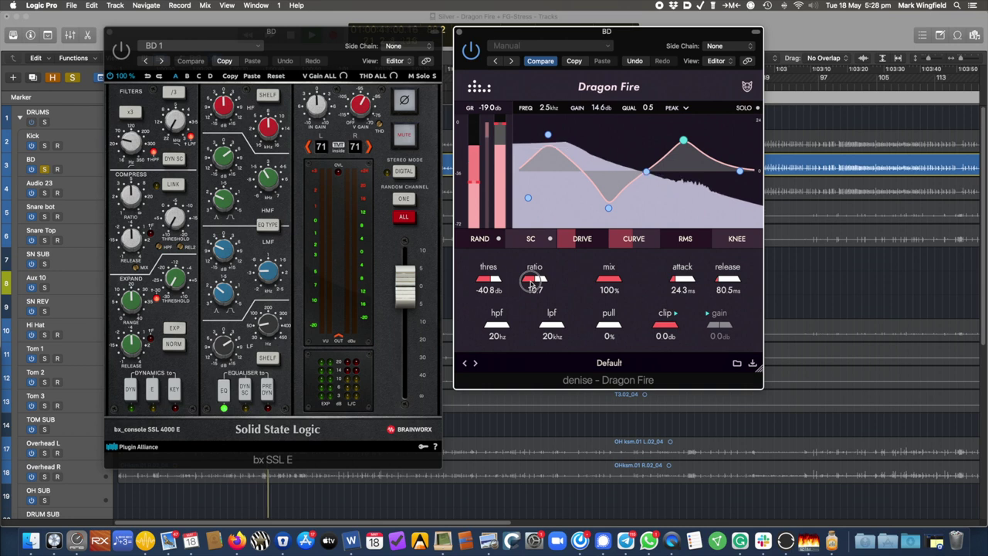
Remove Dragon Fire's drive, reduce the curve almost to its minimum, and raise the knee.
drag(575, 238, 566, 257)
drag(640, 253, 613, 246)
drag(737, 238, 767, 231)
Set threshold to -41.3 dB, ratio to 13.1 and attack to 18.2 ms, with the knee at its minimum and the curve raised well up.
drag(494, 281, 535, 285)
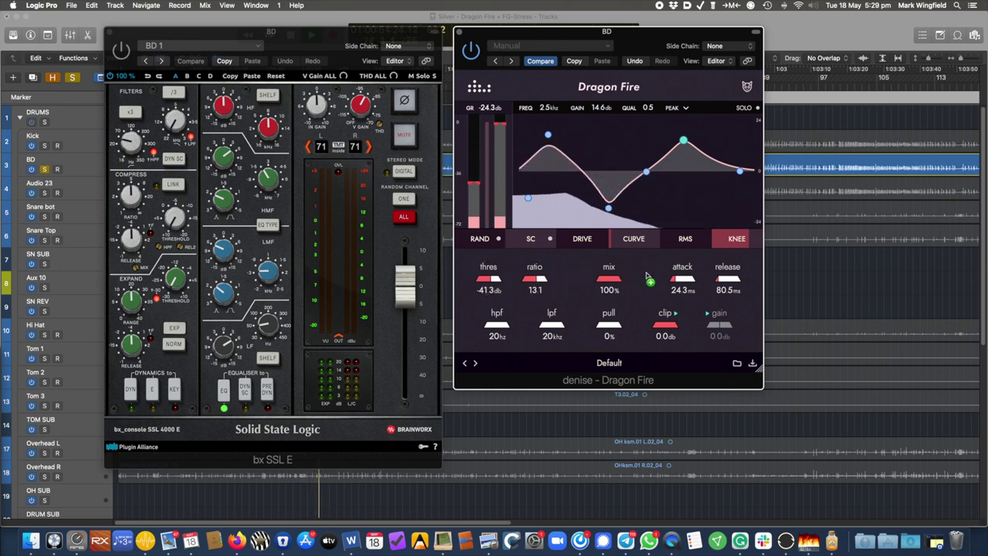
drag(681, 281, 680, 281)
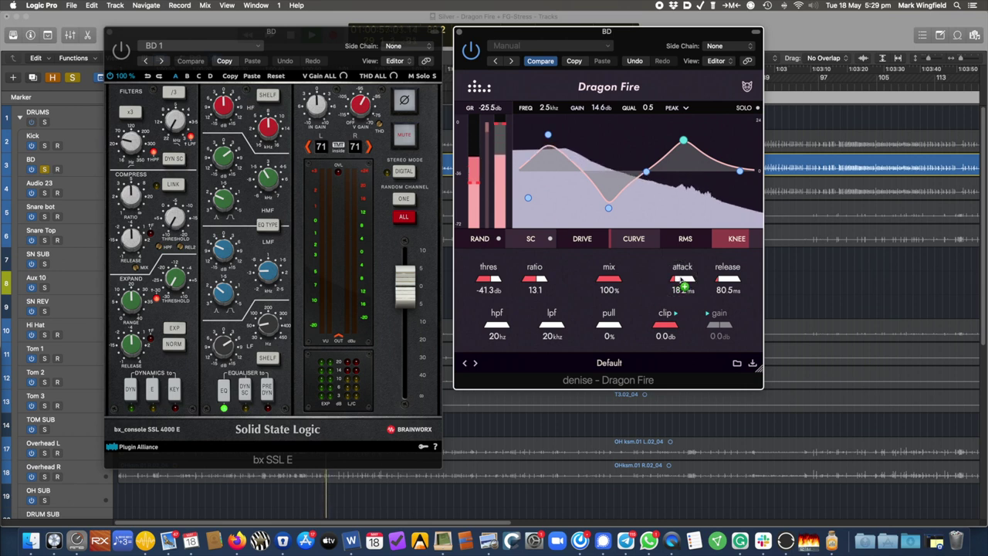
drag(738, 240, 629, 257)
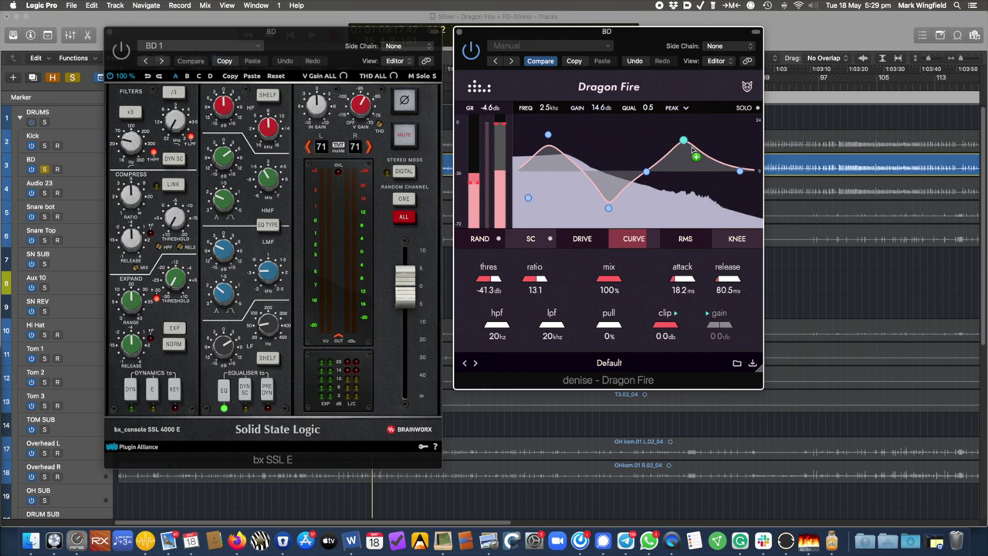
drag(632, 37, 713, 61)
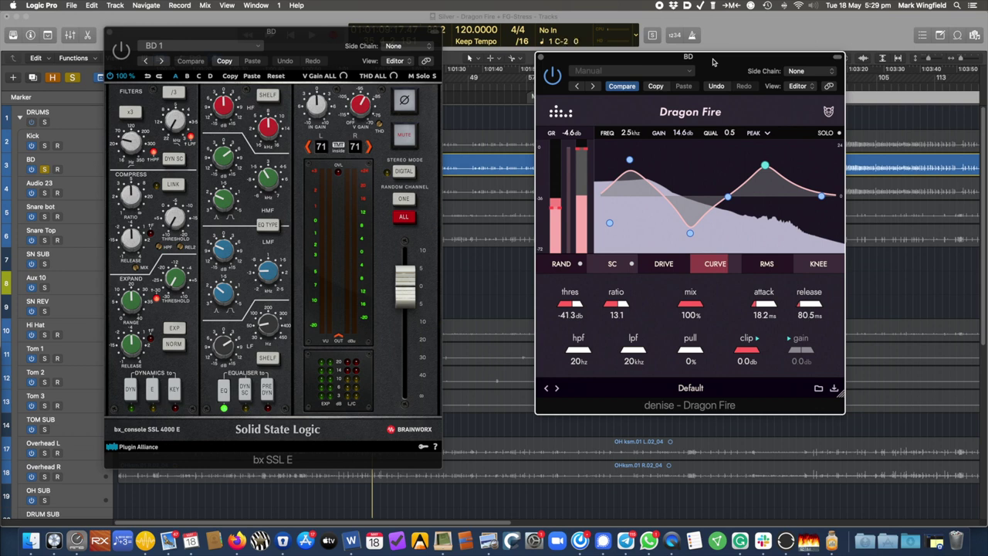
drag(712, 62, 638, 52)
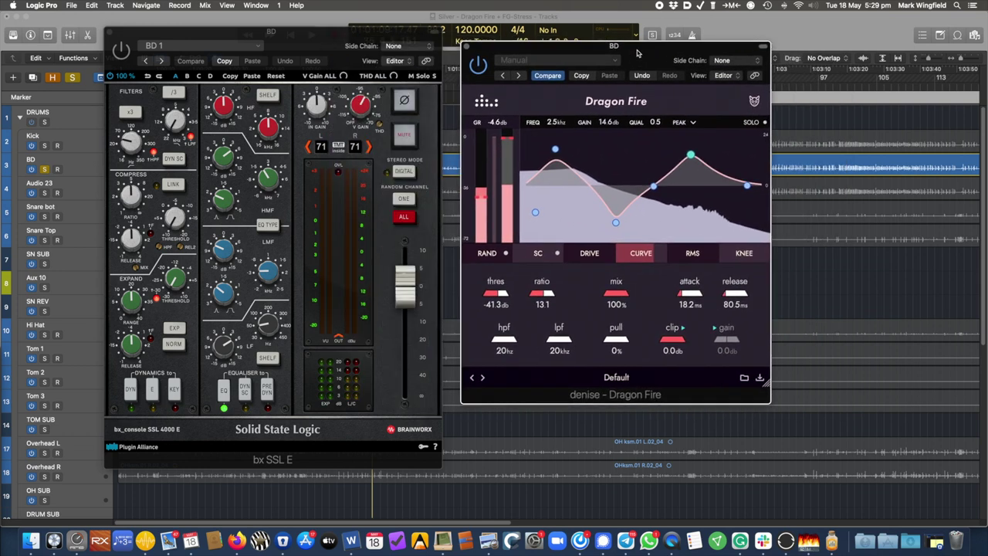